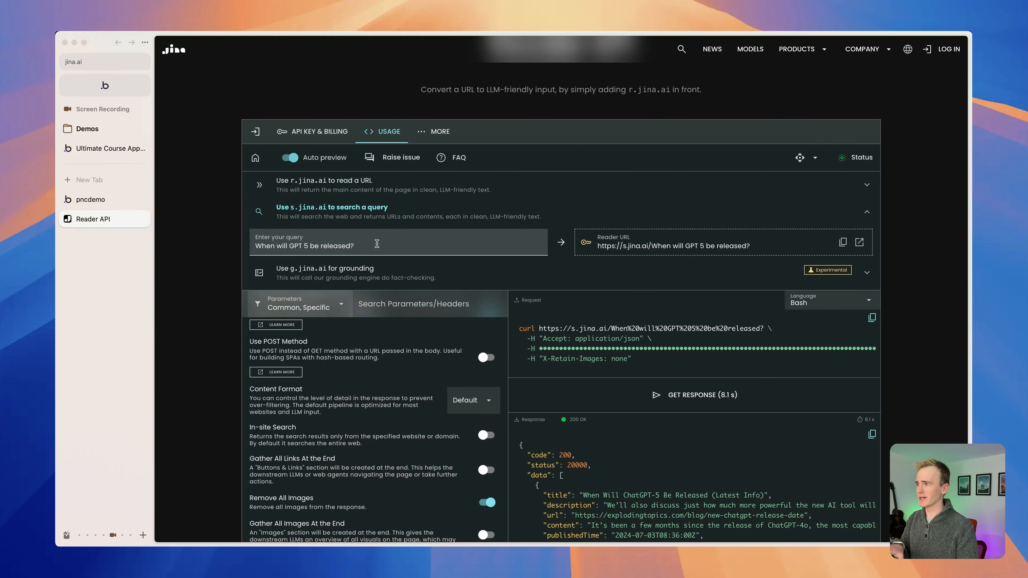
# Review the request parameters and the example web search query in the s.jina.ai section of the Reader API page
pyautogui.scroll(-1, 466, 280)
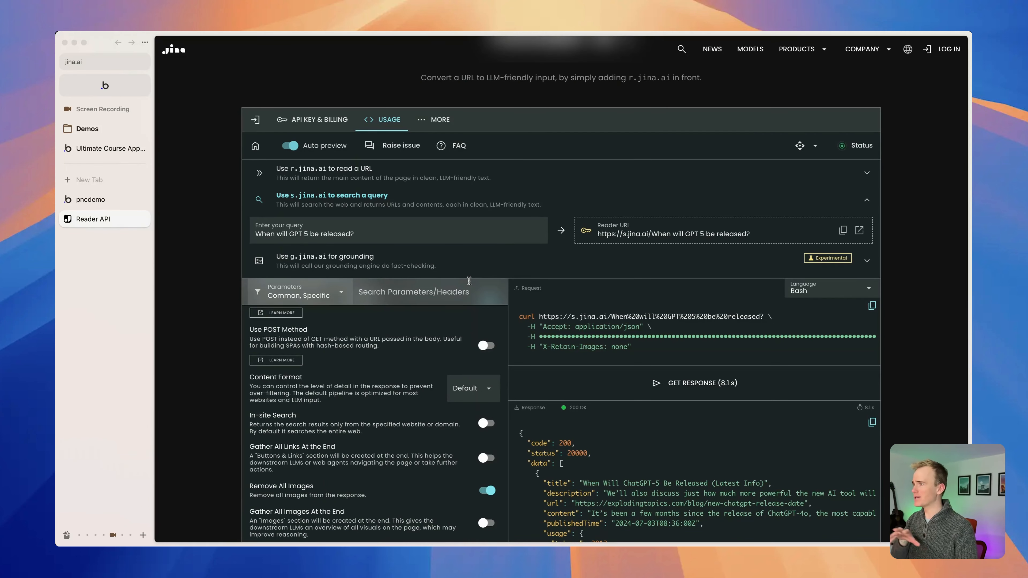
pyautogui.scroll(-2, 469, 280)
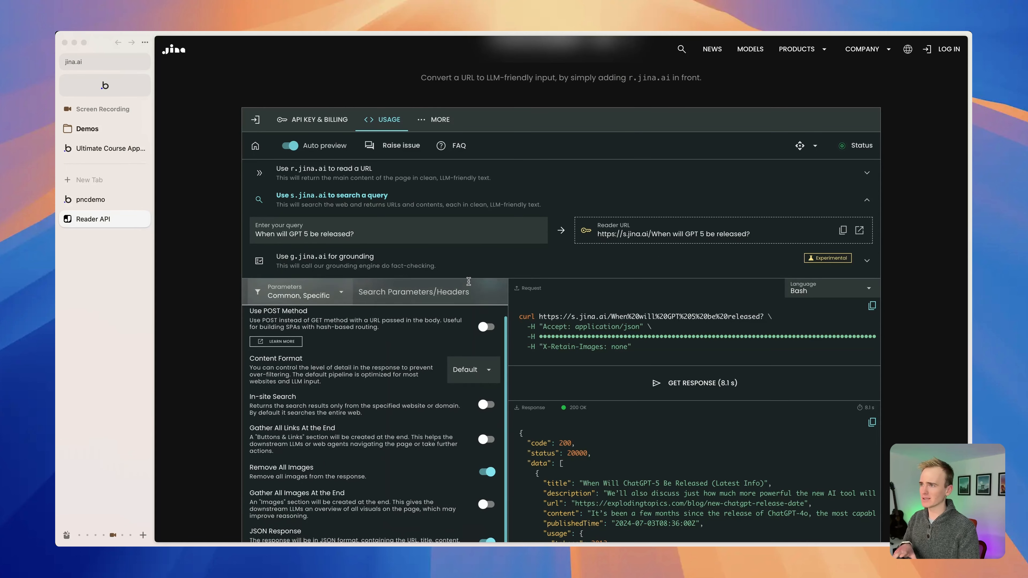
pyautogui.scroll(3, 469, 292)
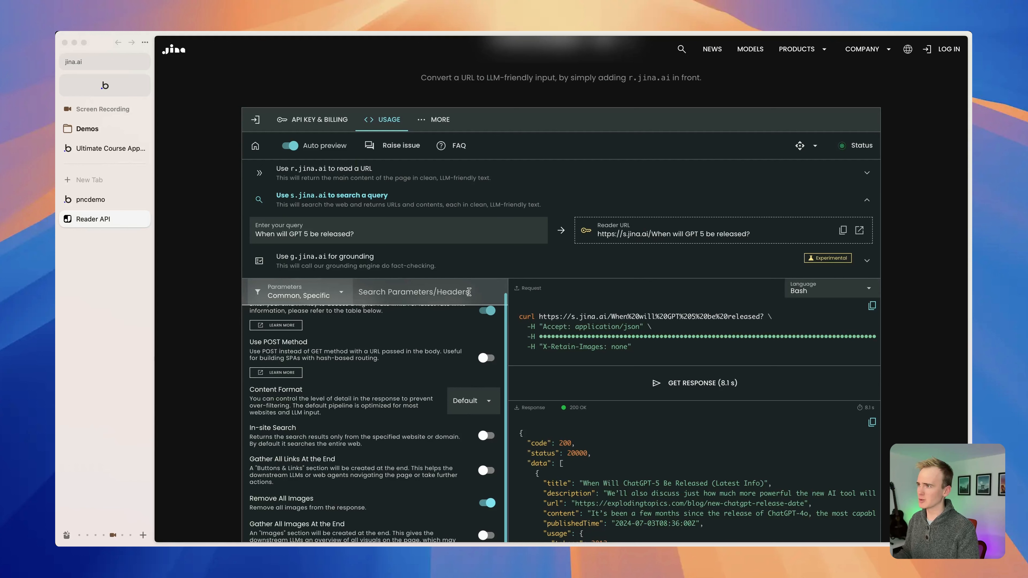
pyautogui.click(404, 234)
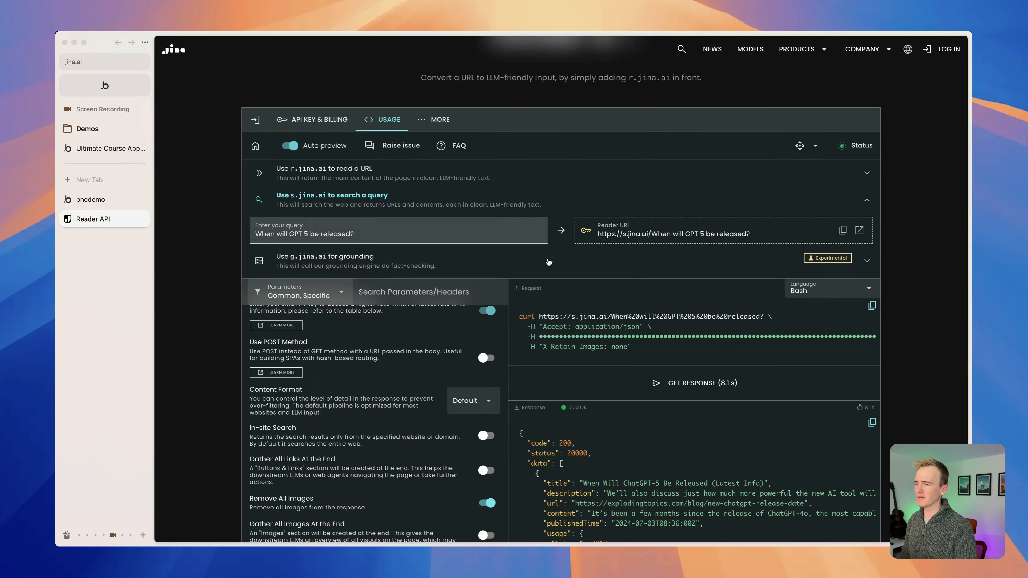
# Examine the JSON response for the GPT 5 release query, reading along the markdown content of the first search result
pyautogui.scroll(-2, 618, 281)
pyautogui.scroll(-4, 617, 280)
pyautogui.scroll(-5, 648, 344)
pyautogui.scroll(5, 668, 380)
pyautogui.scroll(-5, 702, 389)
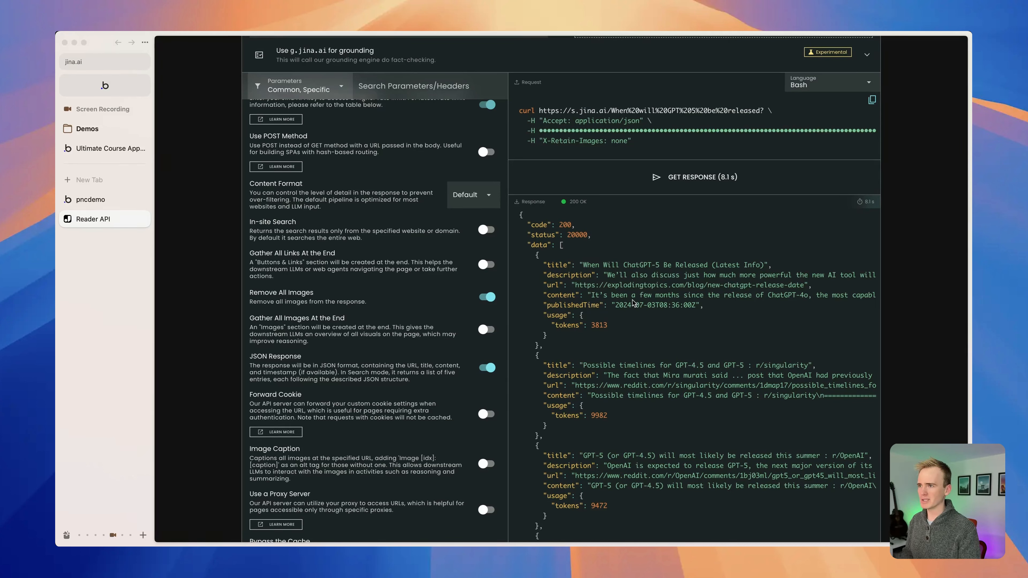
pyautogui.hscroll(15, 634, 303)
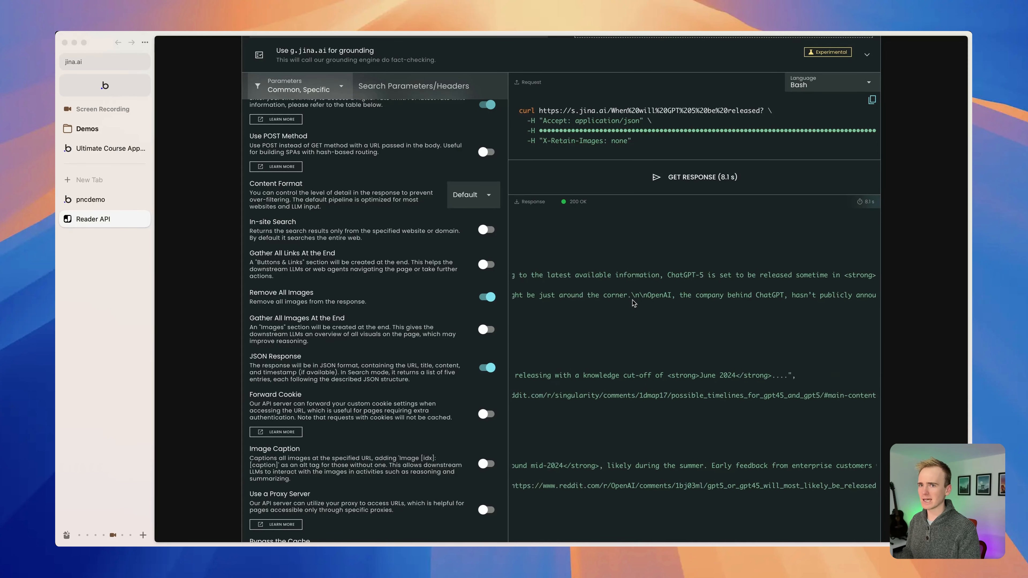
pyautogui.hscroll(15, 634, 303)
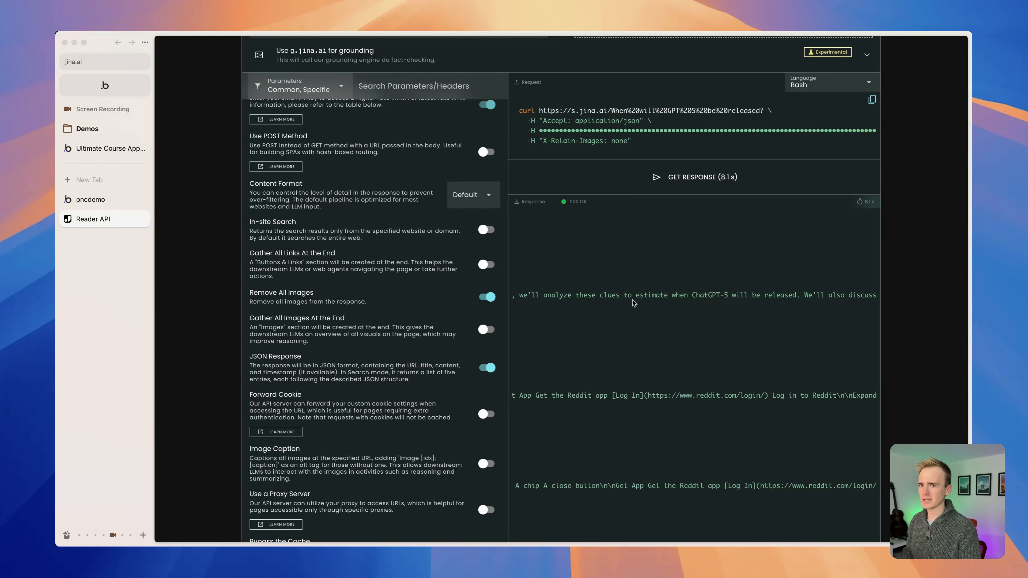
pyautogui.hscroll(-15, 633, 303)
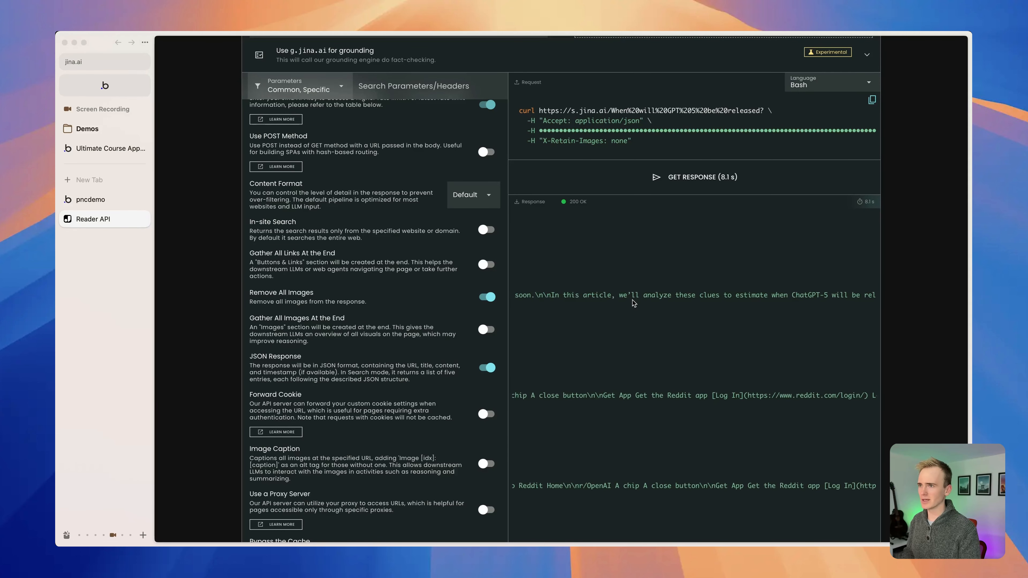
pyautogui.hscroll(5, 634, 303)
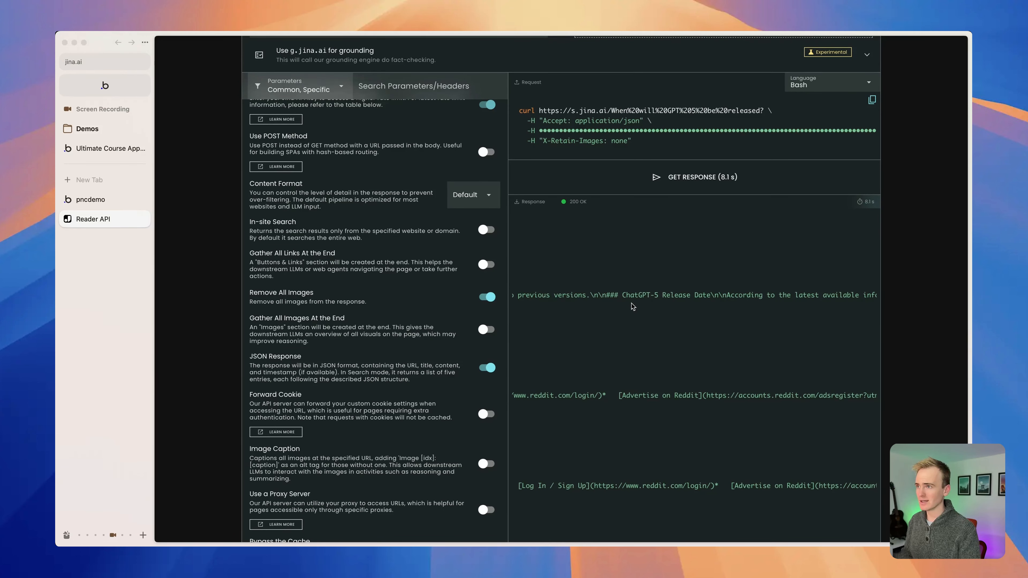
pyautogui.moveTo(610, 295); pyautogui.dragTo(688, 296)
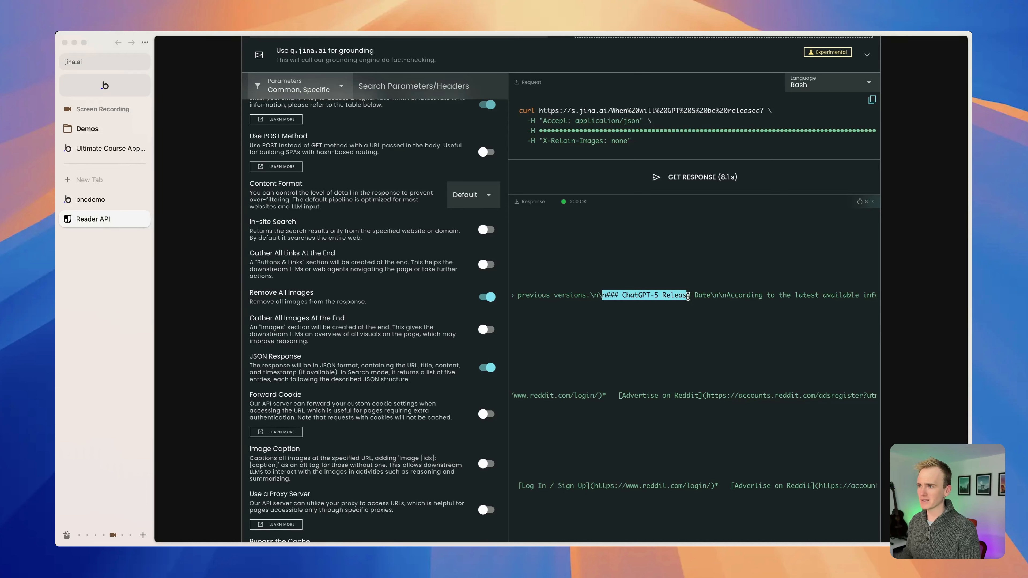
pyautogui.click(687, 296)
pyautogui.moveTo(608, 296); pyautogui.dragTo(693, 296)
pyautogui.click(693, 298)
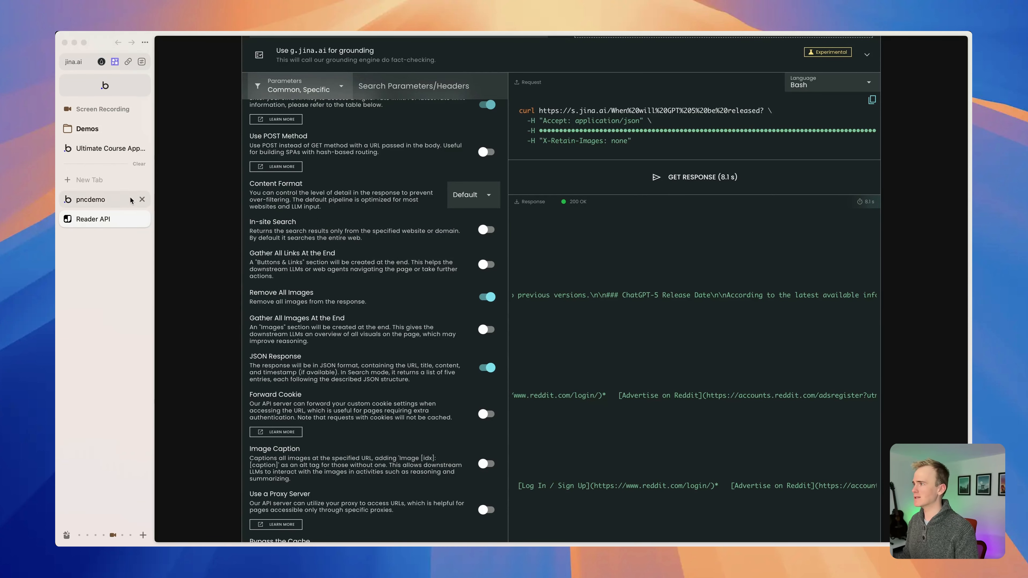
# Switch to the Bubble editor and add another GET call to the Jina API in the API Connector plugin
pyautogui.click(105, 92)
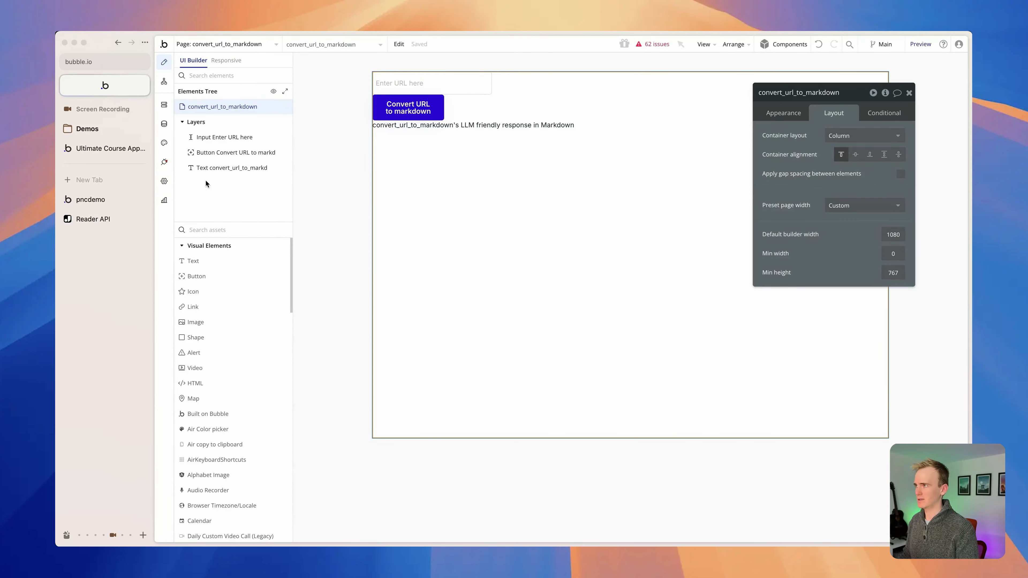
pyautogui.click(164, 162)
pyautogui.scroll(2, 880, 261)
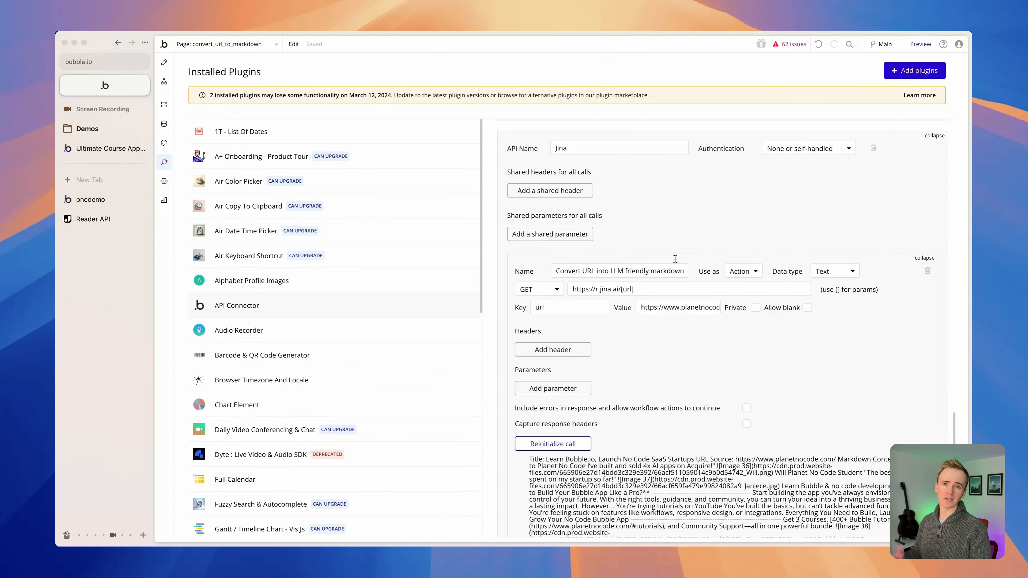
pyautogui.scroll(-20, 696, 341)
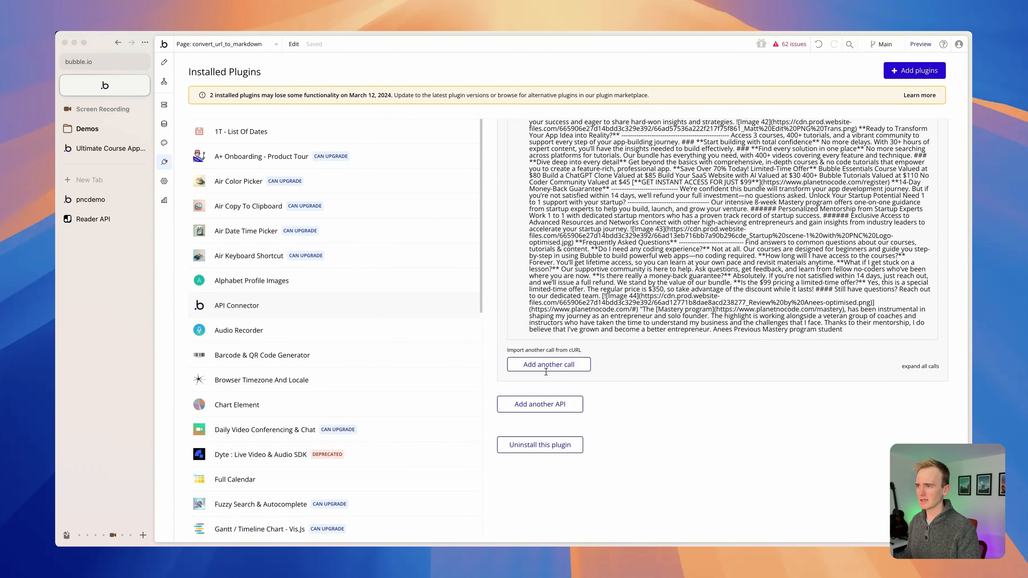
pyautogui.click(546, 365)
pyautogui.scroll(3, 574, 258)
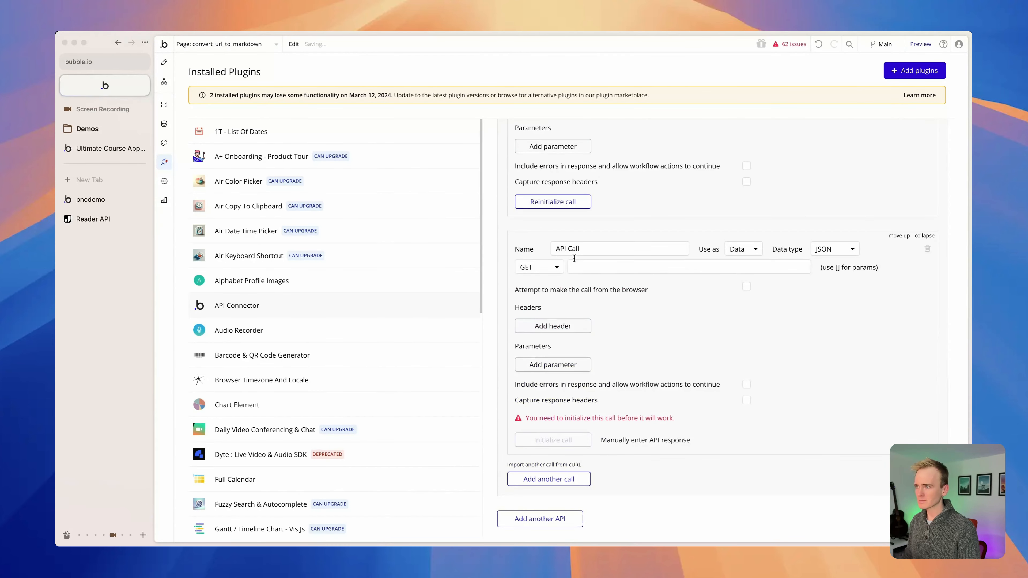
pyautogui.click(542, 268)
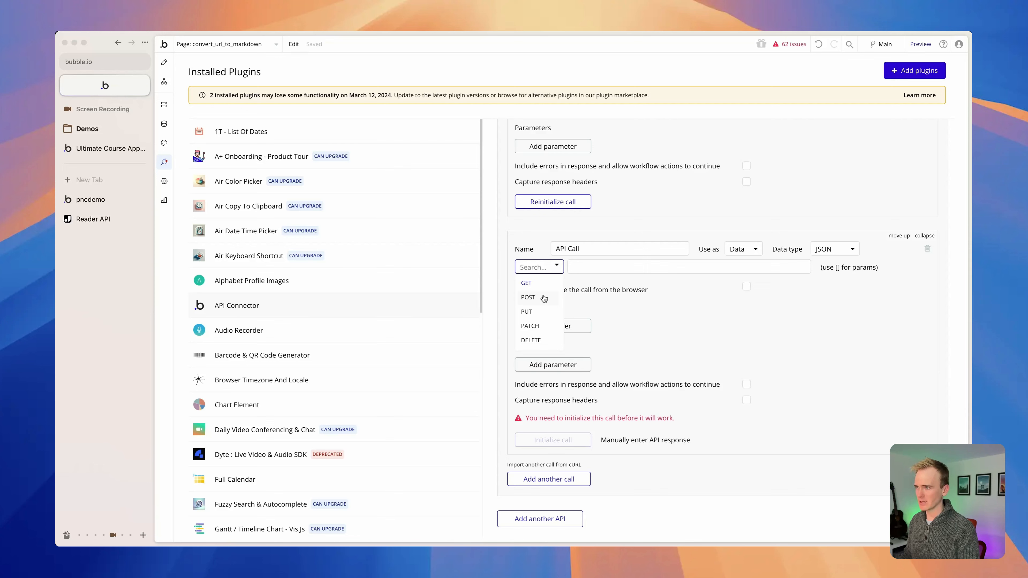
pyautogui.click(534, 283)
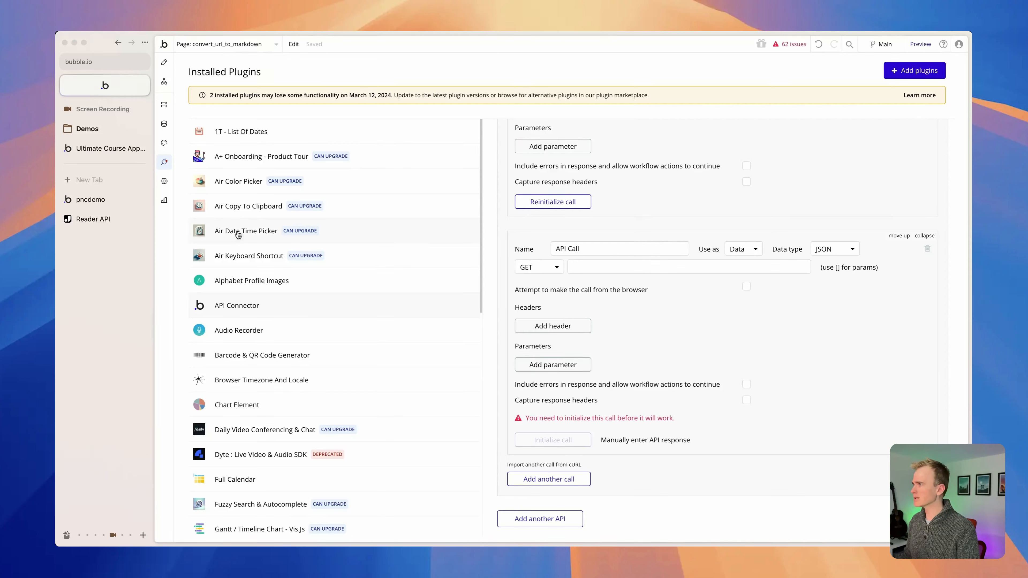
pyautogui.click(91, 219)
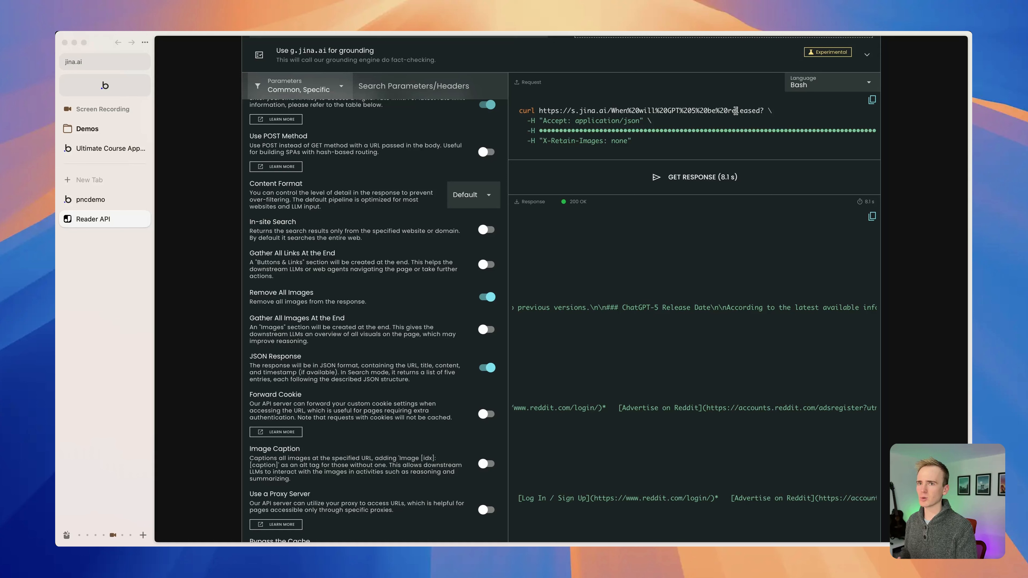
pyautogui.tripleClick(608, 109)
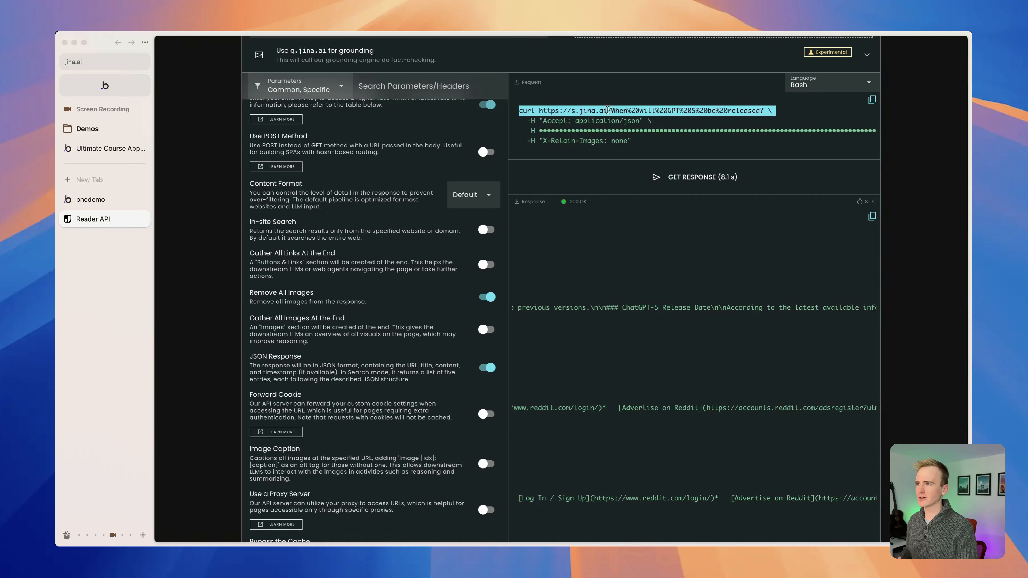
pyautogui.click(608, 110)
pyautogui.moveTo(539, 108); pyautogui.dragTo(612, 110)
pyautogui.press('super+c')
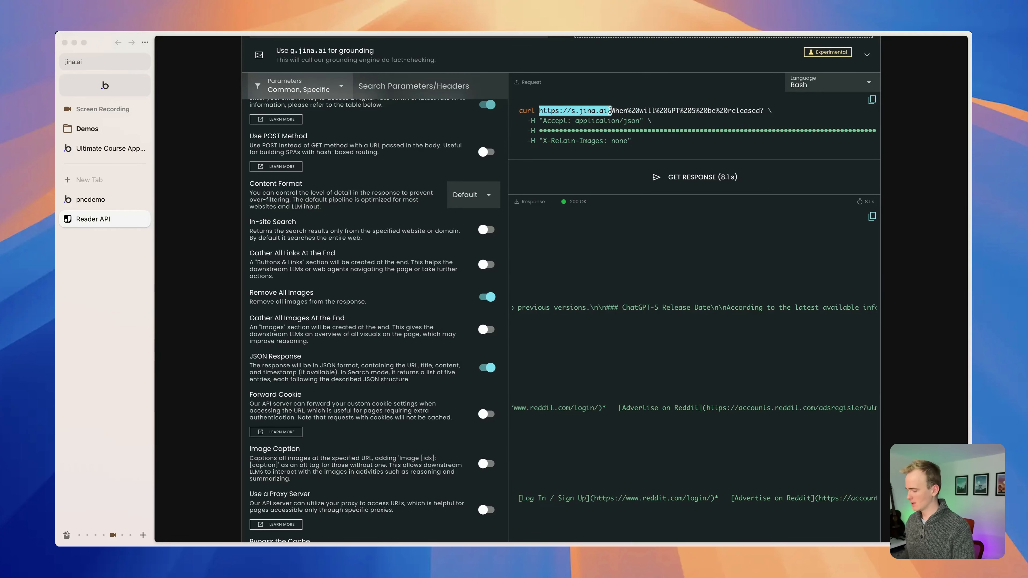
pyautogui.click(125, 93)
pyautogui.click(638, 268)
pyautogui.press('super+v')
# Name the new call "Convert search results to LLM friendly markdown" and set it to be used as an Action
pyautogui.click(575, 248)
pyautogui.press('super+a')
pyautogui.write('Convert search resu')
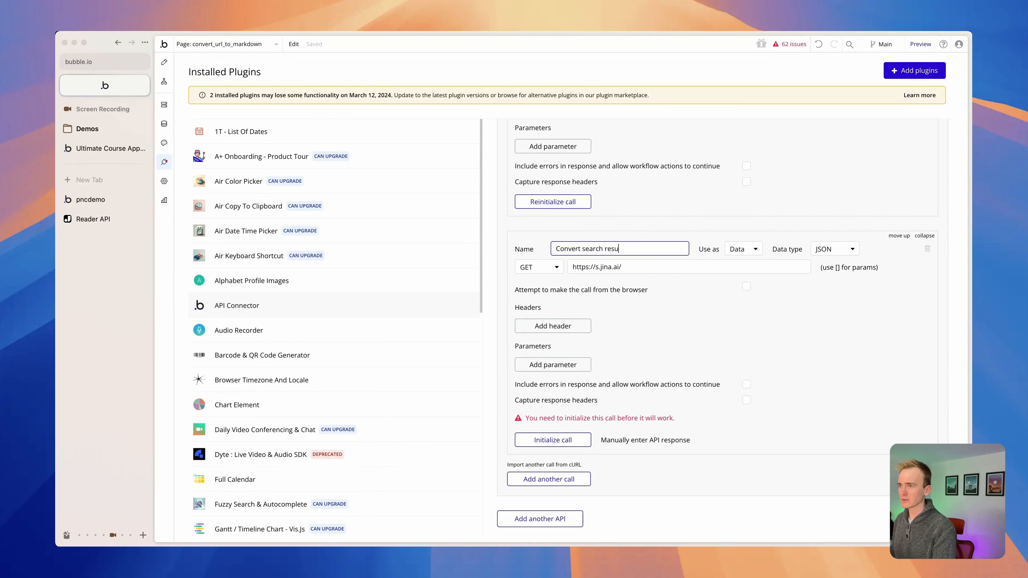
pyautogui.write('lts to LLM')
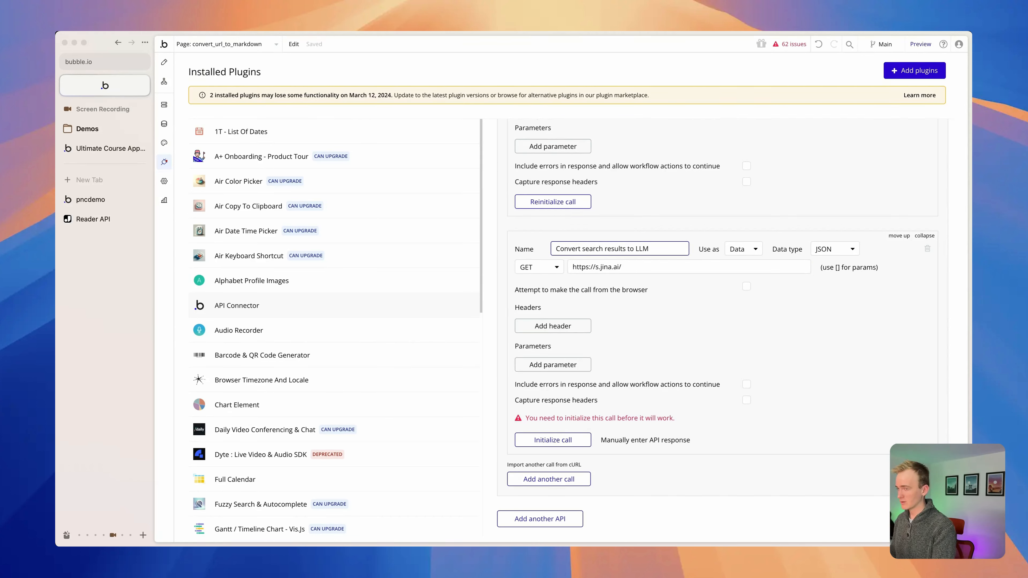
pyautogui.write(' friendly markdown')
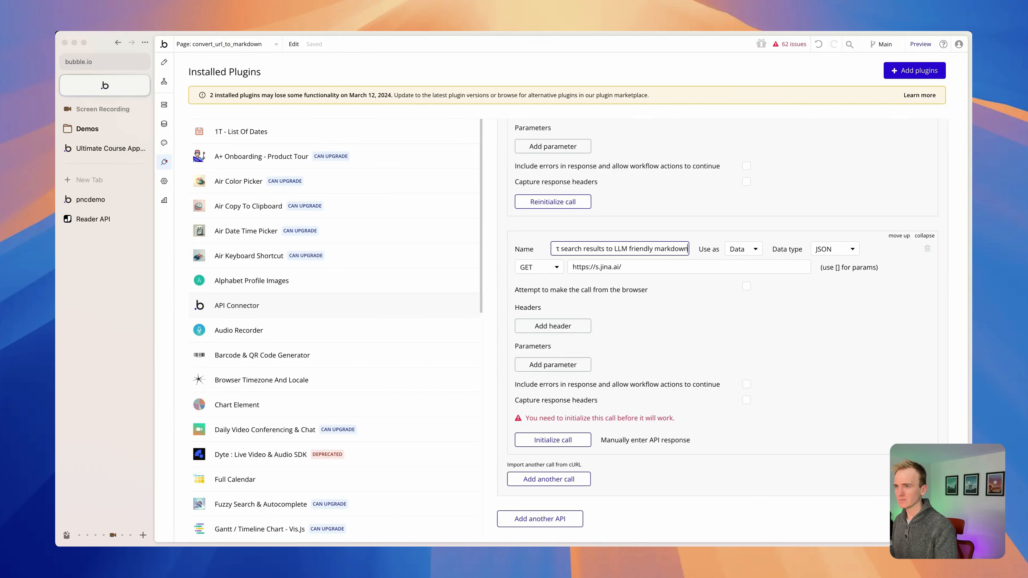
pyautogui.click(743, 249)
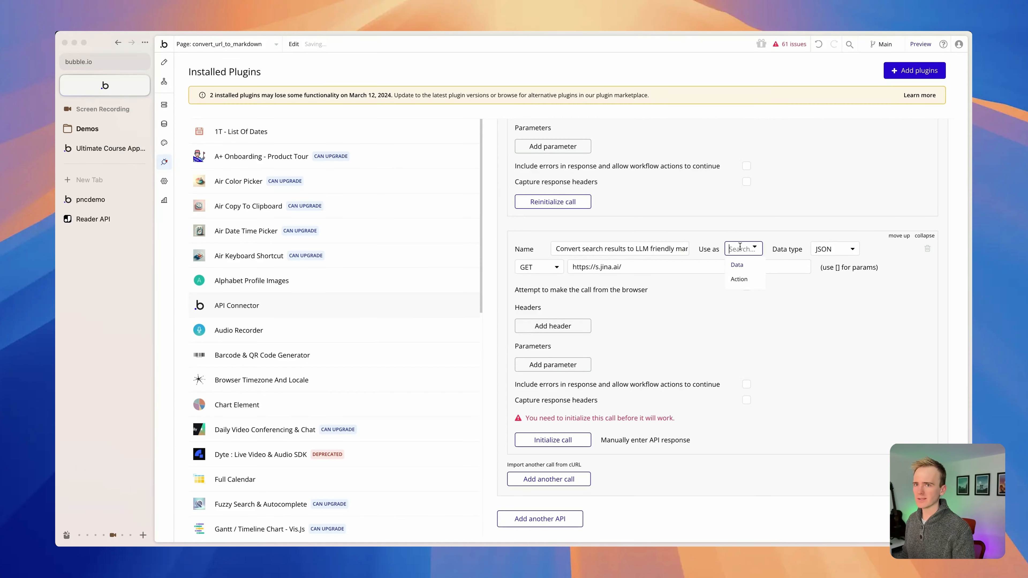
pyautogui.click(745, 277)
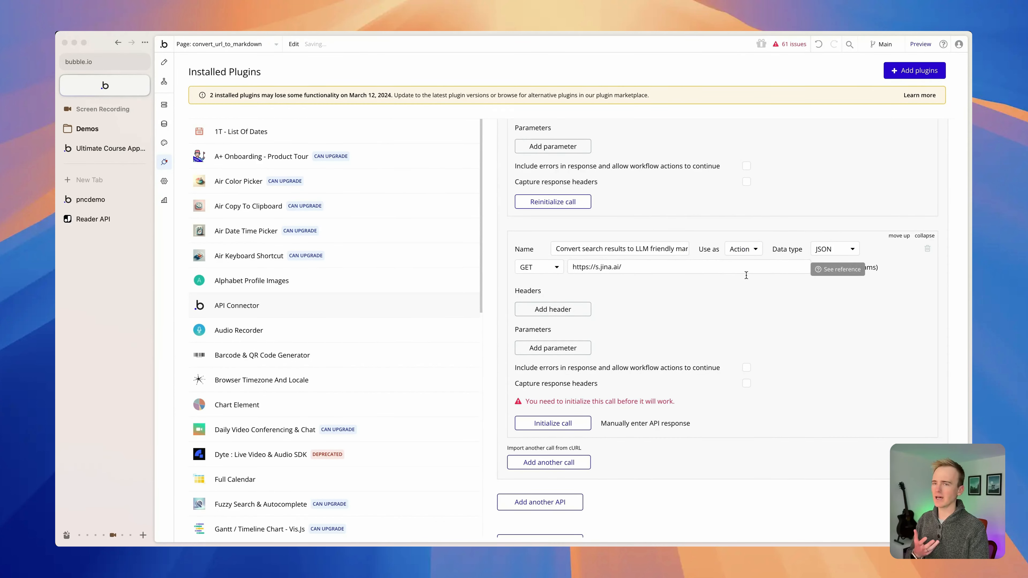
pyautogui.click(709, 270)
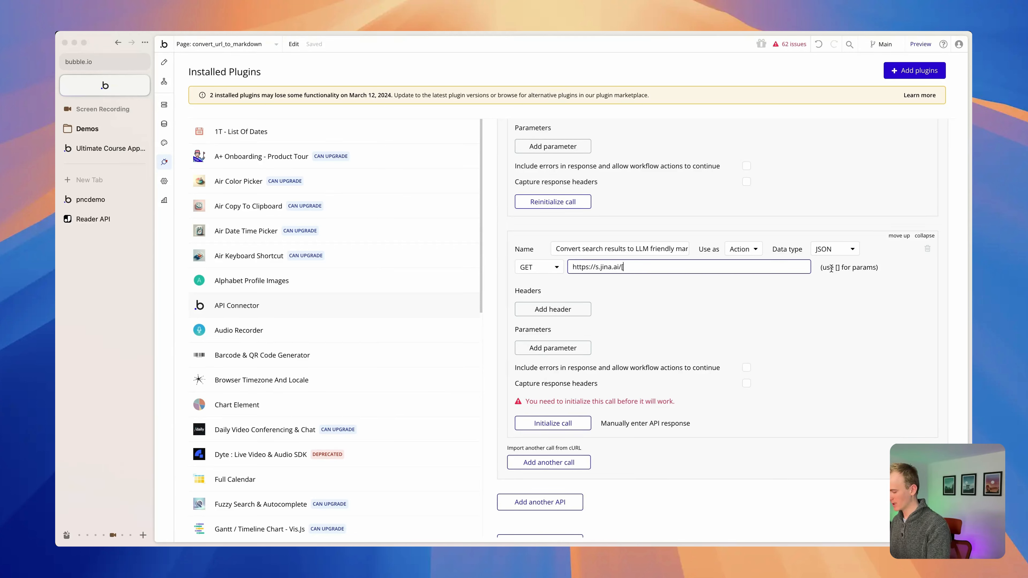
pyautogui.write('h query')
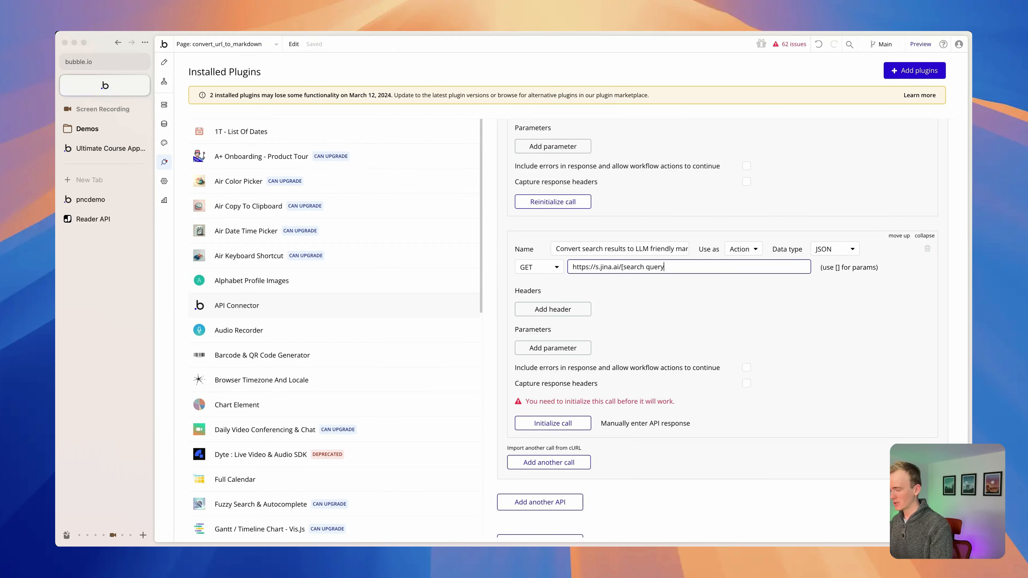
pyautogui.write(']')
pyautogui.click(825, 351)
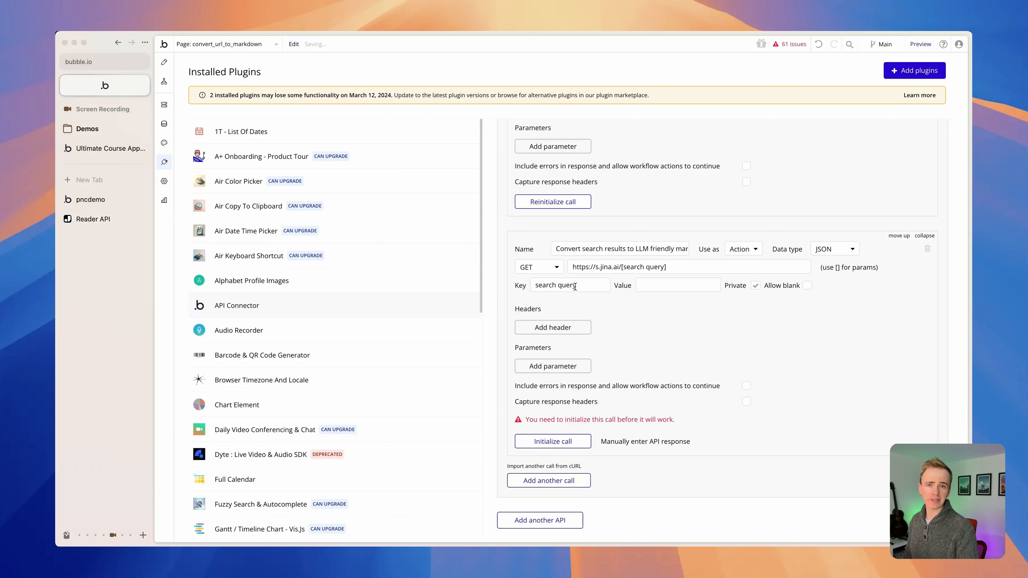
pyautogui.click(756, 286)
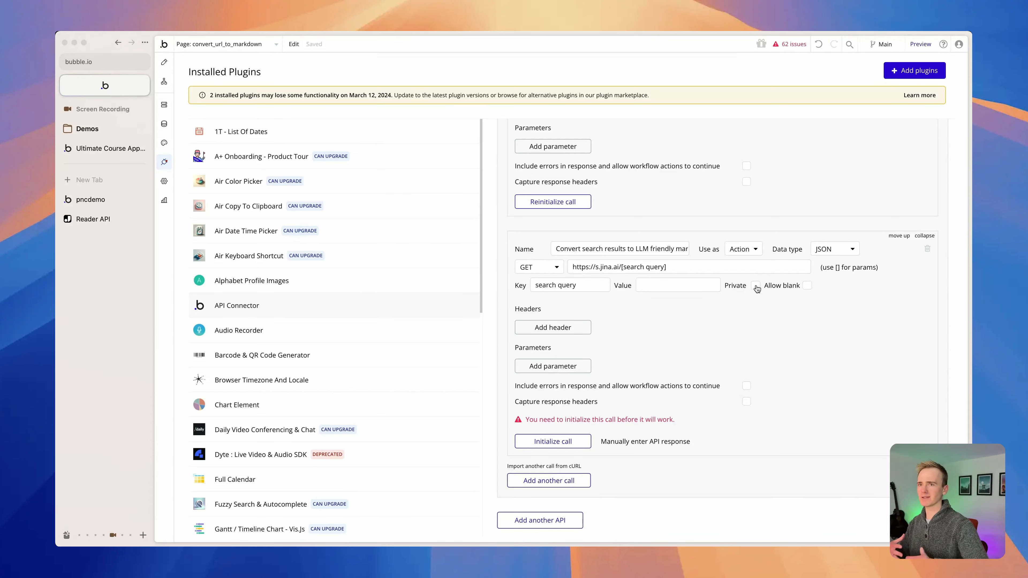
# Set the Jina API's authentication to Private key in header, keeping Authorization as the key name
pyautogui.scroll(10, 757, 288)
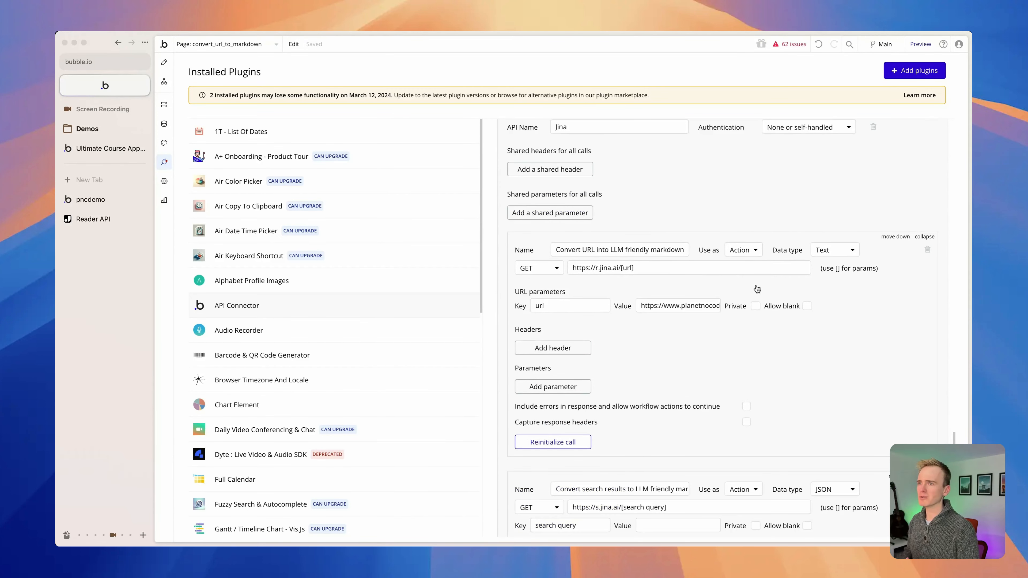
pyautogui.click(777, 242)
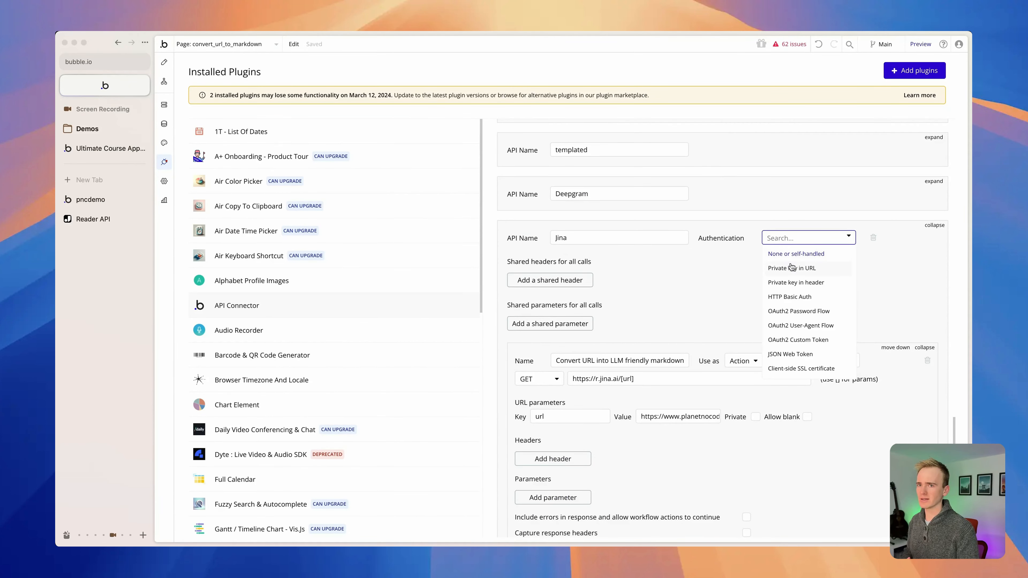
pyautogui.click(797, 280)
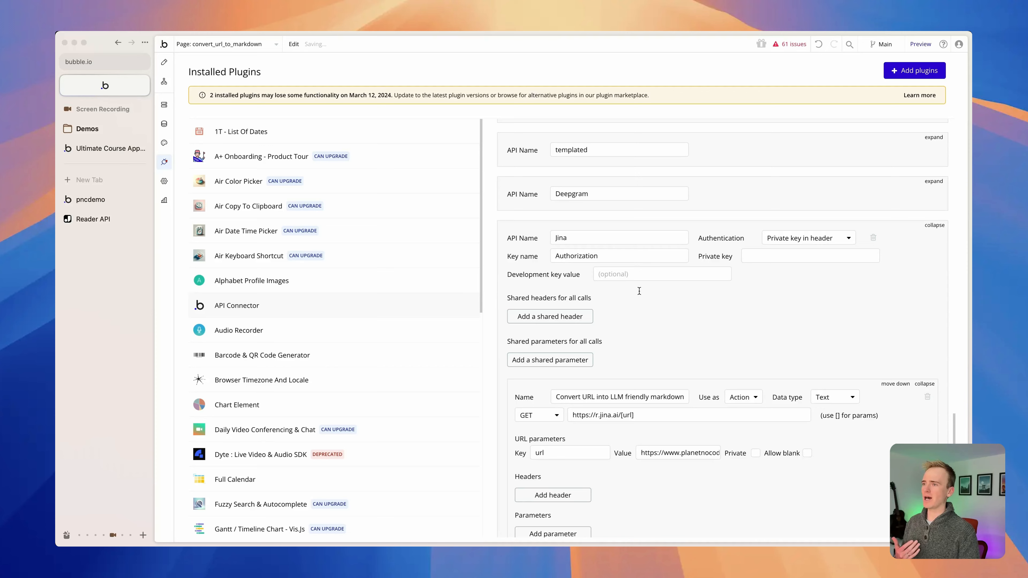
pyautogui.scroll(-4, 639, 291)
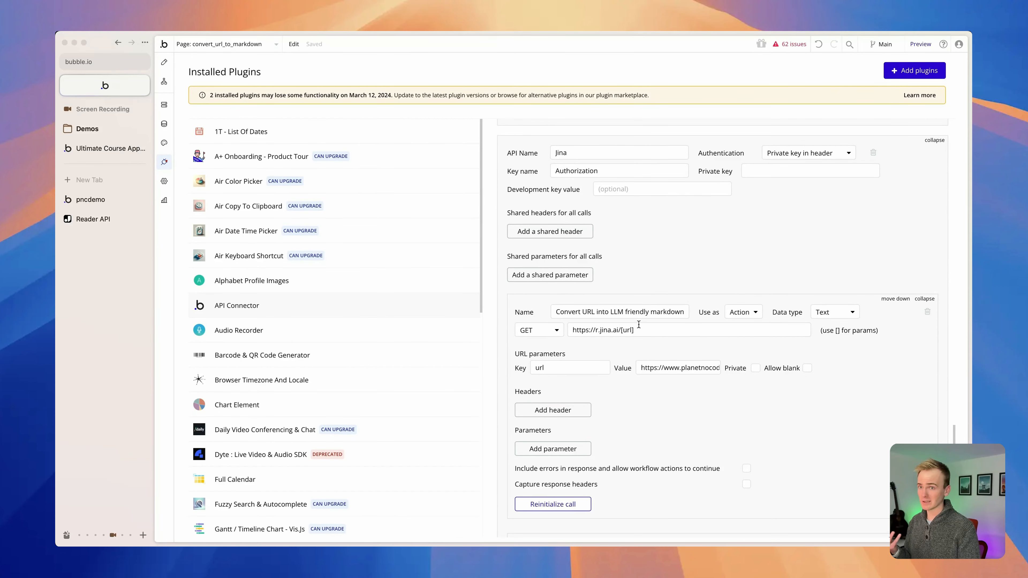
pyautogui.click(632, 330)
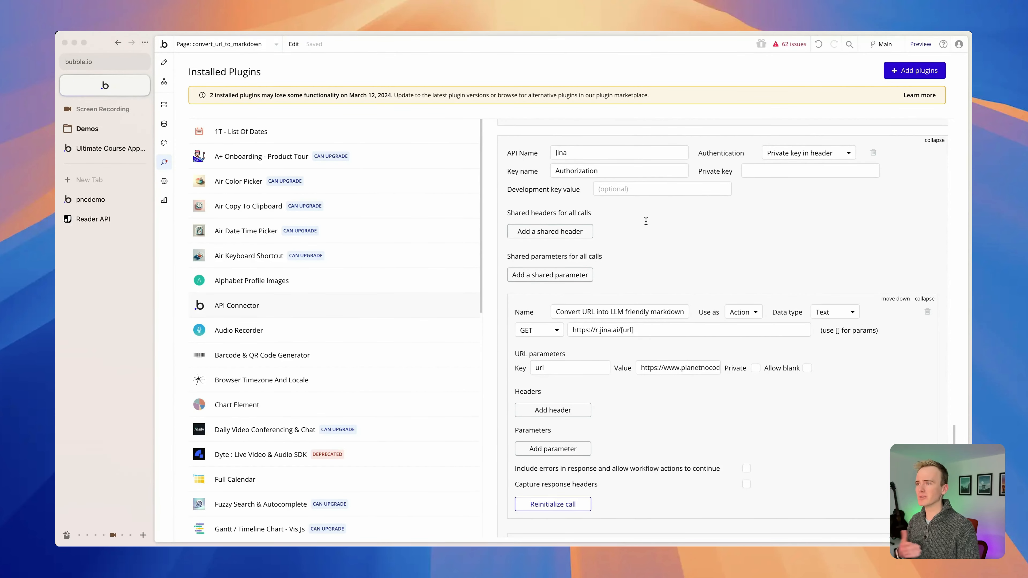
# Fill in the Jina API's private key with Bearer followed by the API key from the Reader API page
pyautogui.click(768, 170)
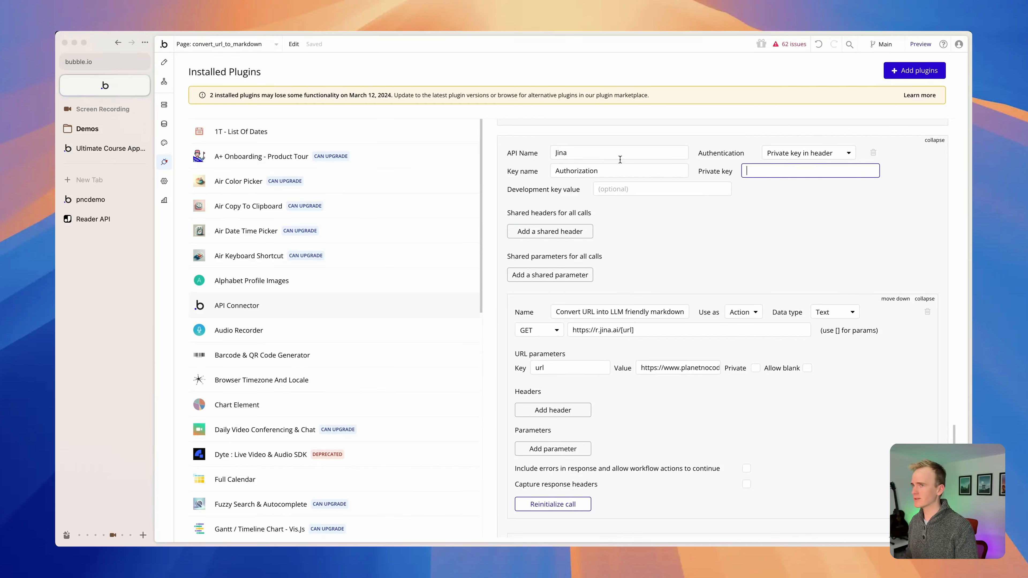
pyautogui.write('Bearer')
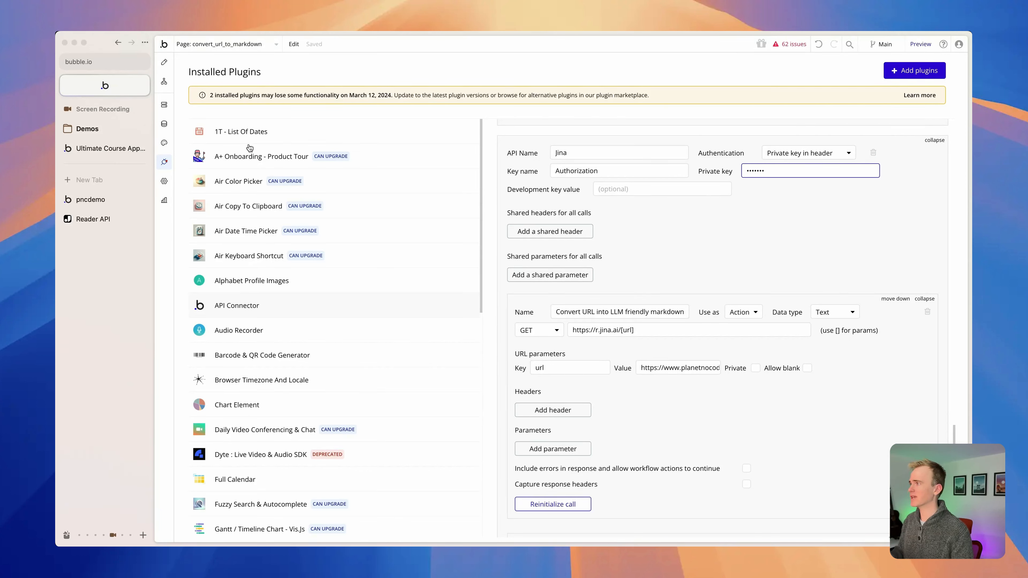
pyautogui.click(93, 219)
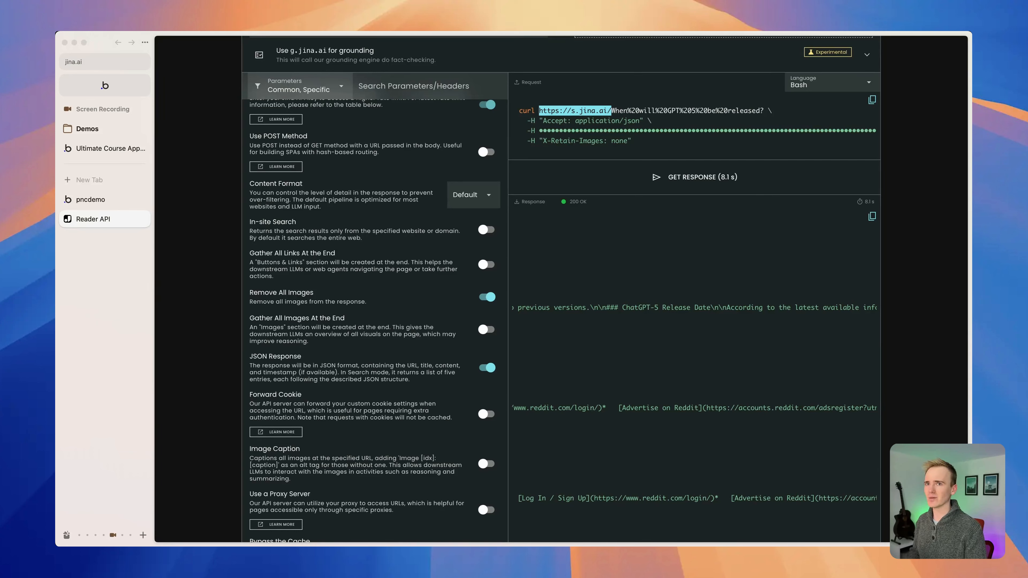
pyautogui.hotkey('ctrl', 'Tab')
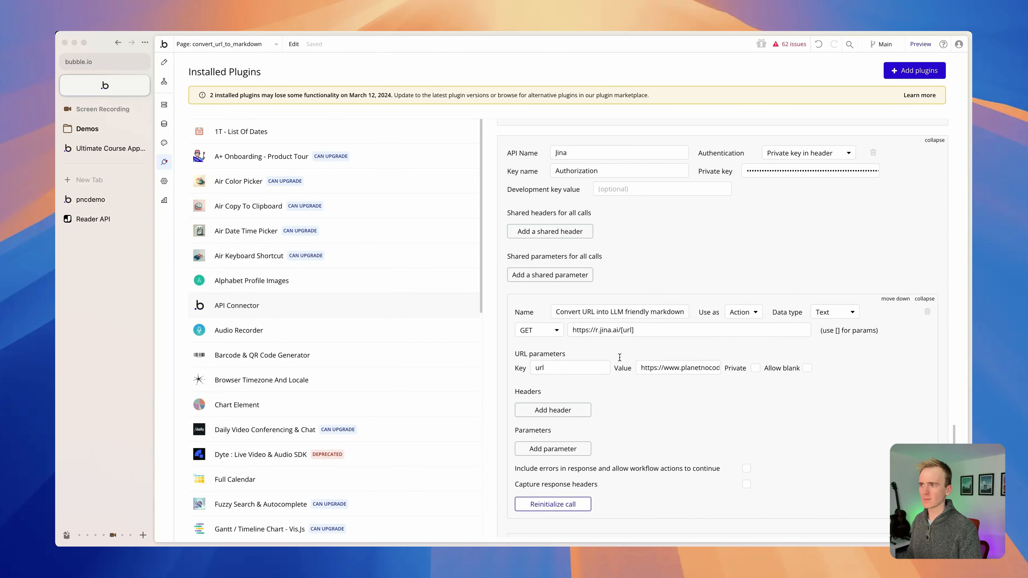
pyautogui.doubleClick(790, 172)
pyautogui.doubleClick(658, 170)
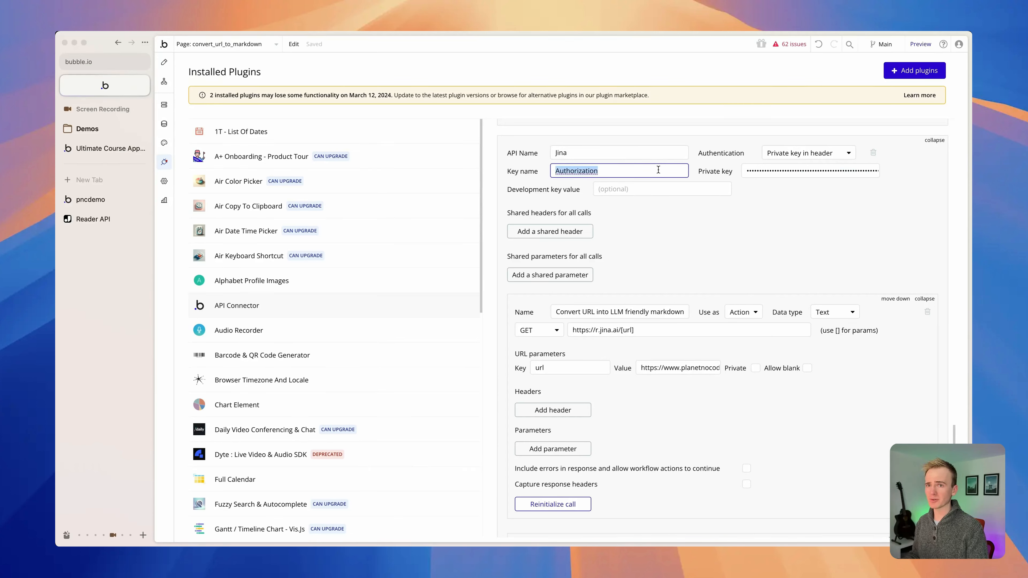
pyautogui.doubleClick(813, 170)
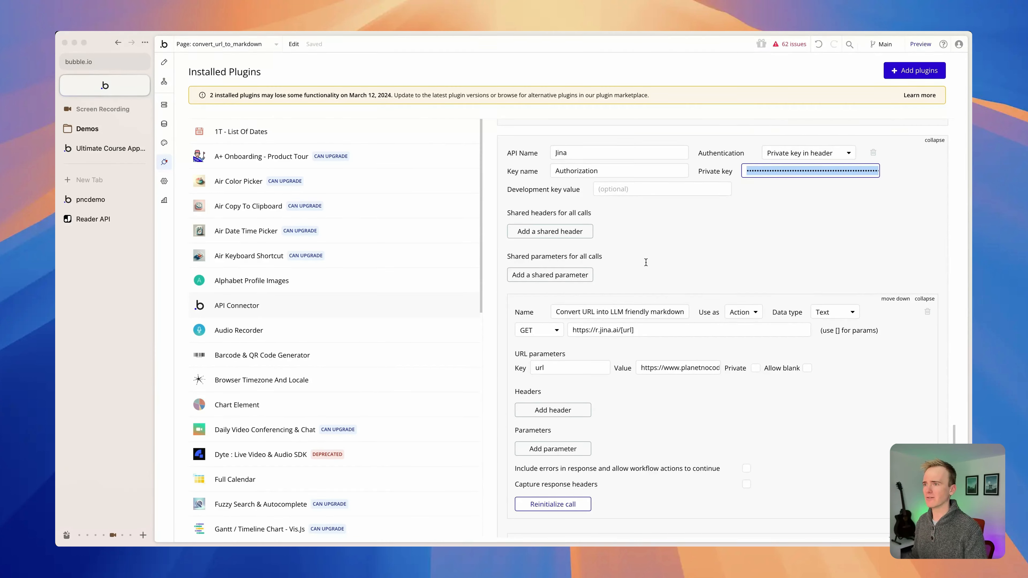
# Set the search query parameter's test value to "When with GPT 5 be released?" in the new search results call
pyautogui.scroll(-10, 749, 299)
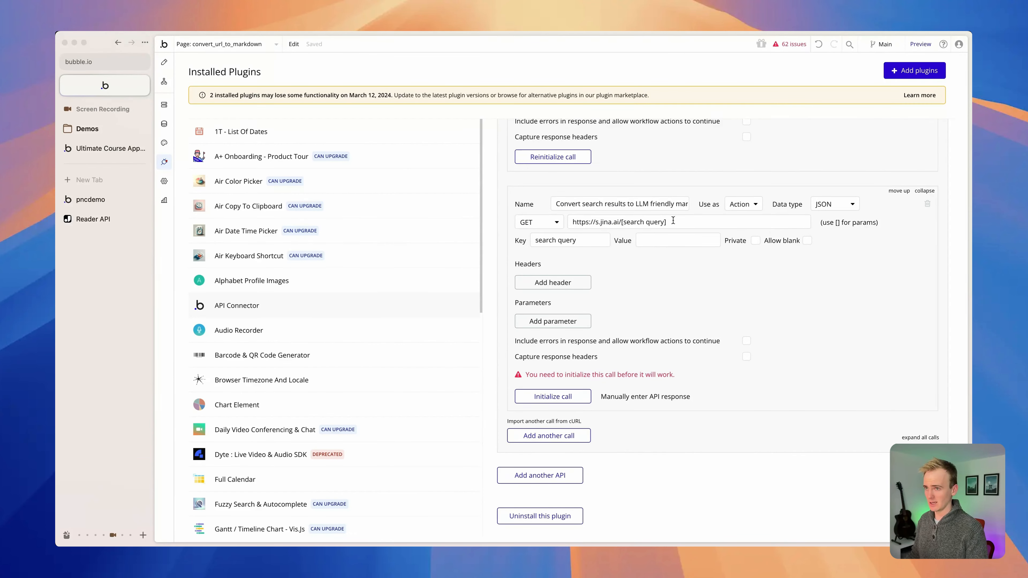
pyautogui.click(675, 240)
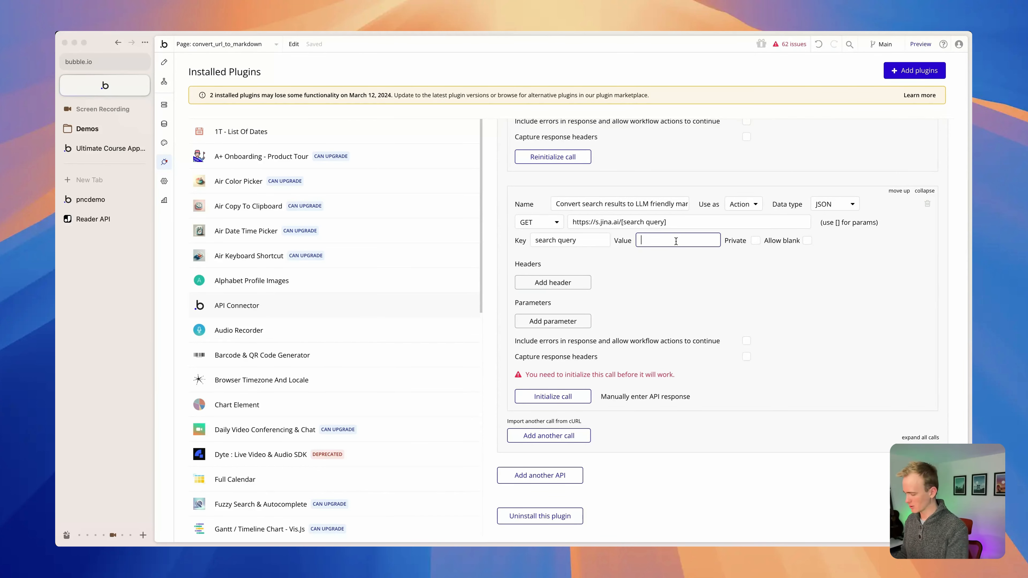
pyautogui.write('When wi')
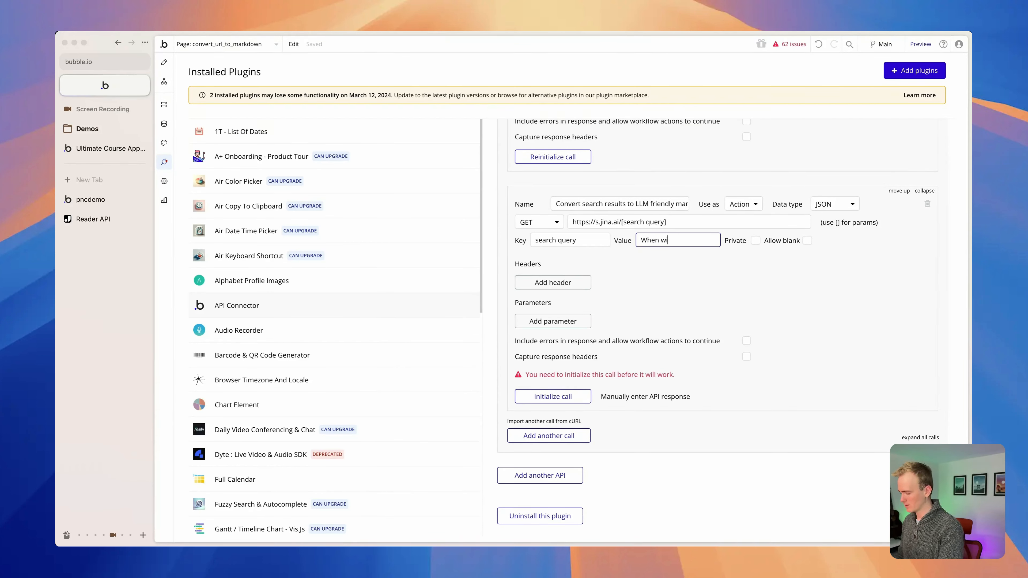
pyautogui.write('th GPT 5 be ')
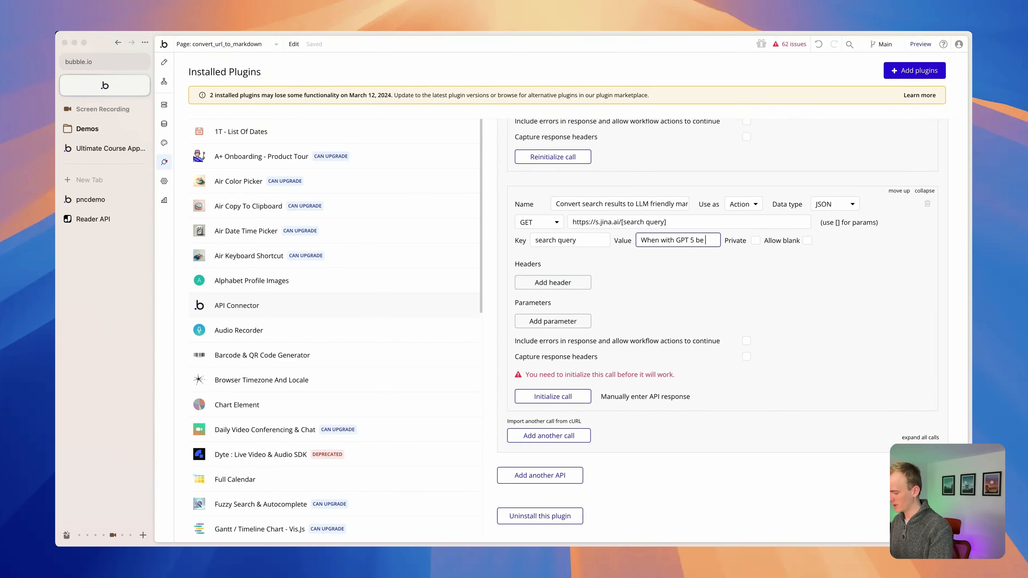
pyautogui.write('released?')
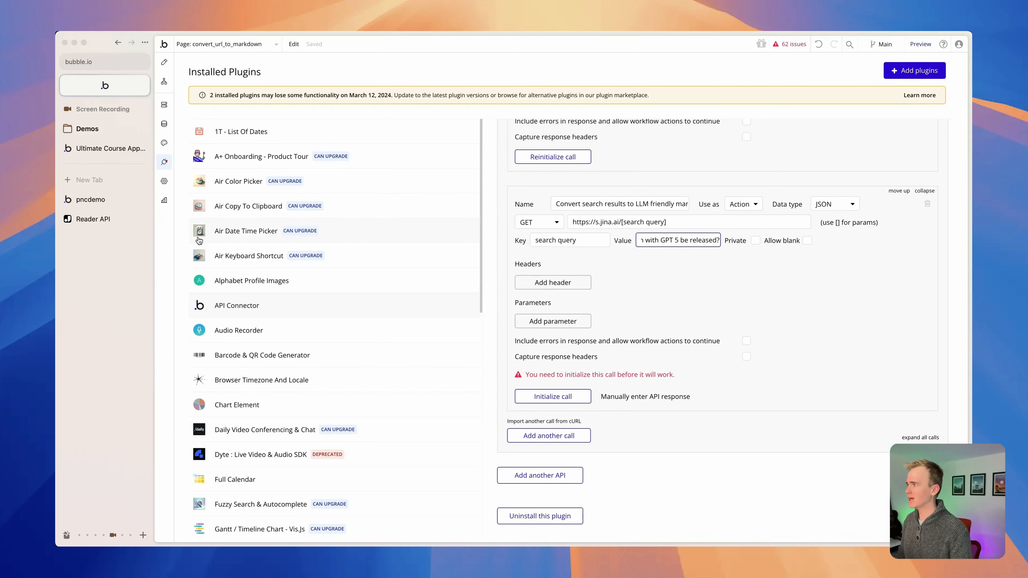
# Switch to the Reader API page and toggle JSON Response off and on to examine which header it controls in the curl request
pyautogui.click(92, 221)
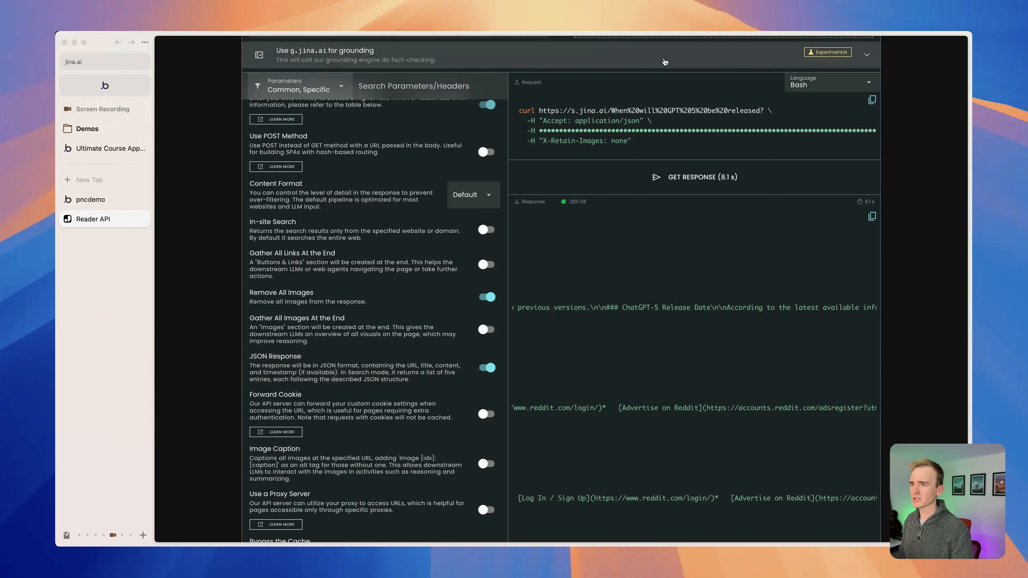
pyautogui.hscroll(-10, 571, 301)
pyautogui.hscroll(-10, 571, 301)
pyautogui.hscroll(-3, 571, 301)
pyautogui.click(487, 368)
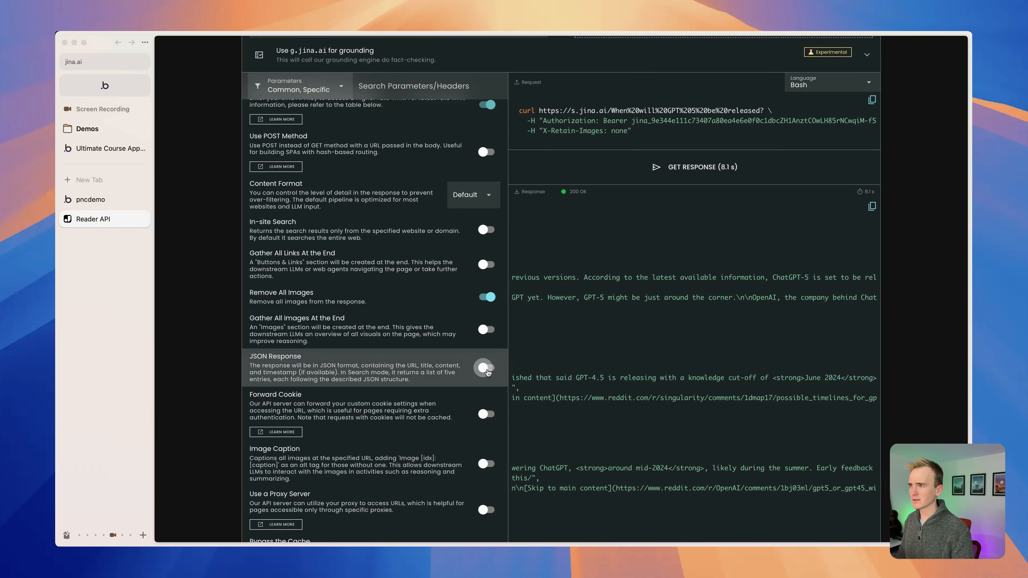
pyautogui.click(486, 368)
pyautogui.click(487, 368)
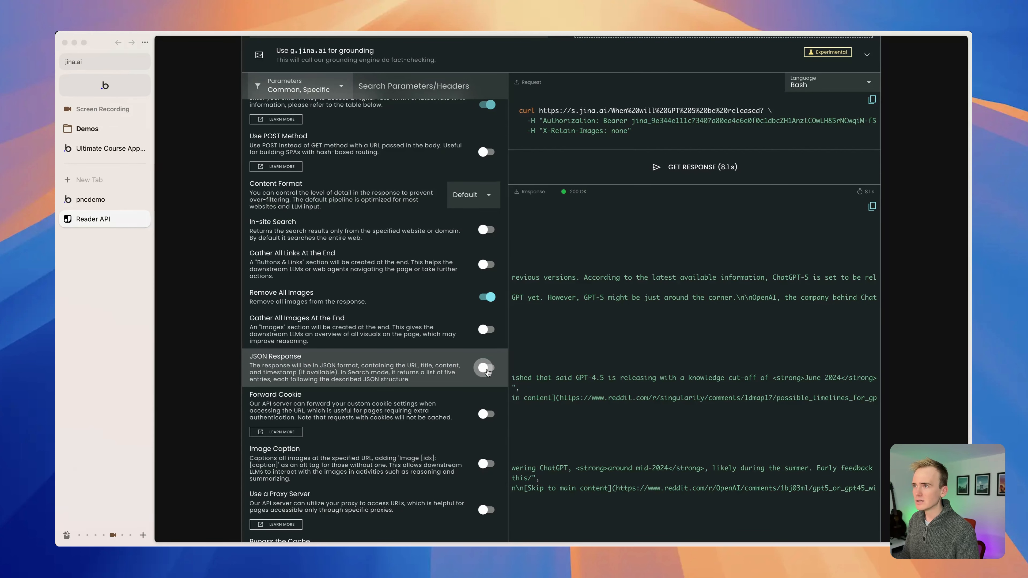
pyautogui.click(487, 368)
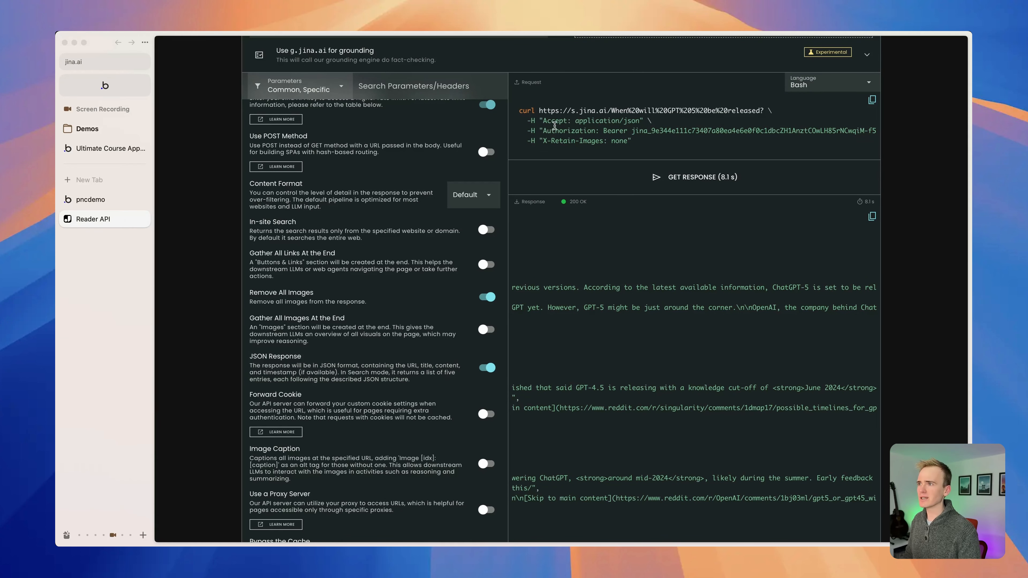
# Copy the header name Accept from the curl request and paste it as the key of a new header in the Bubble call
pyautogui.doubleClick(558, 122)
pyautogui.hotkey('ctrl', 'c')
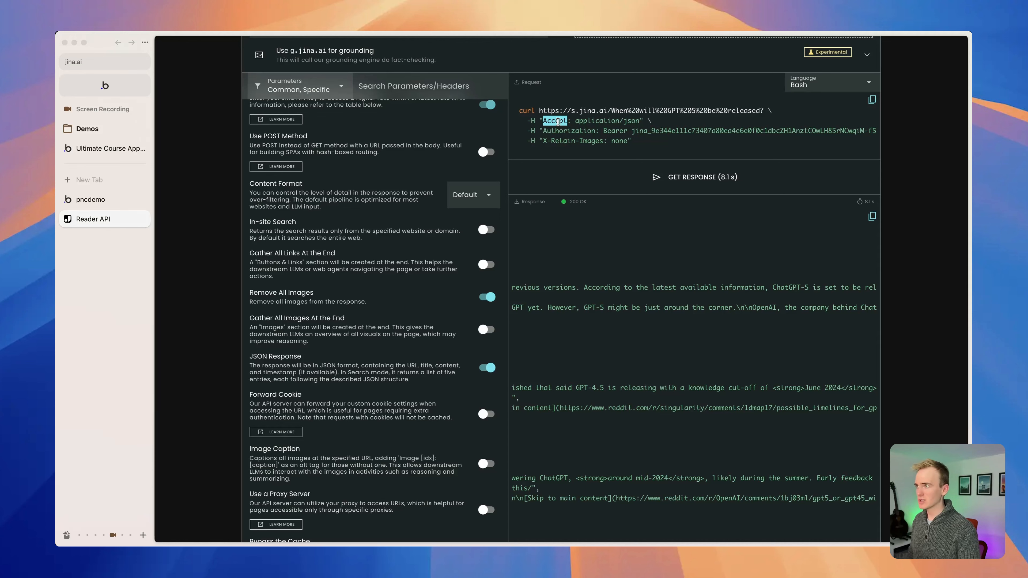
pyautogui.click(104, 85)
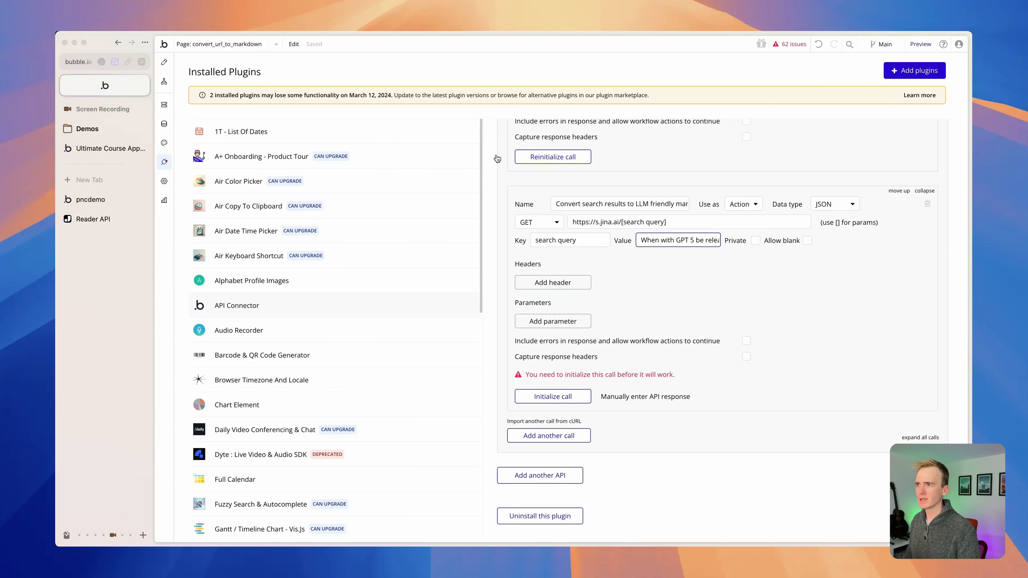
pyautogui.click(558, 282)
pyautogui.click(561, 278)
pyautogui.hotkey('ctrl', 'v')
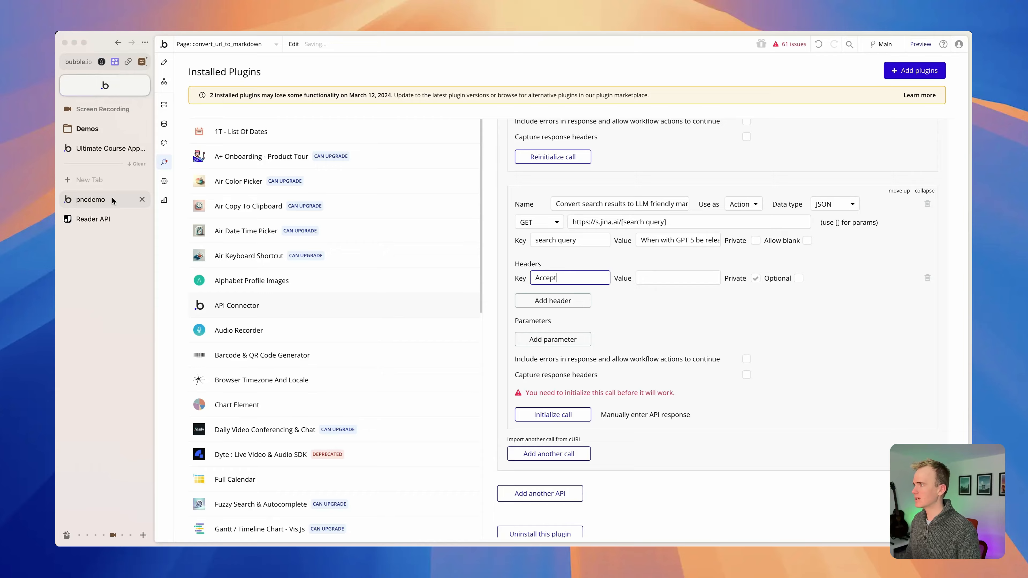
# Select application/json in the Reader API's curl request and examine the data list and its first result in the JSON response
pyautogui.click(110, 219)
pyautogui.moveTo(575, 121); pyautogui.dragTo(636, 122)
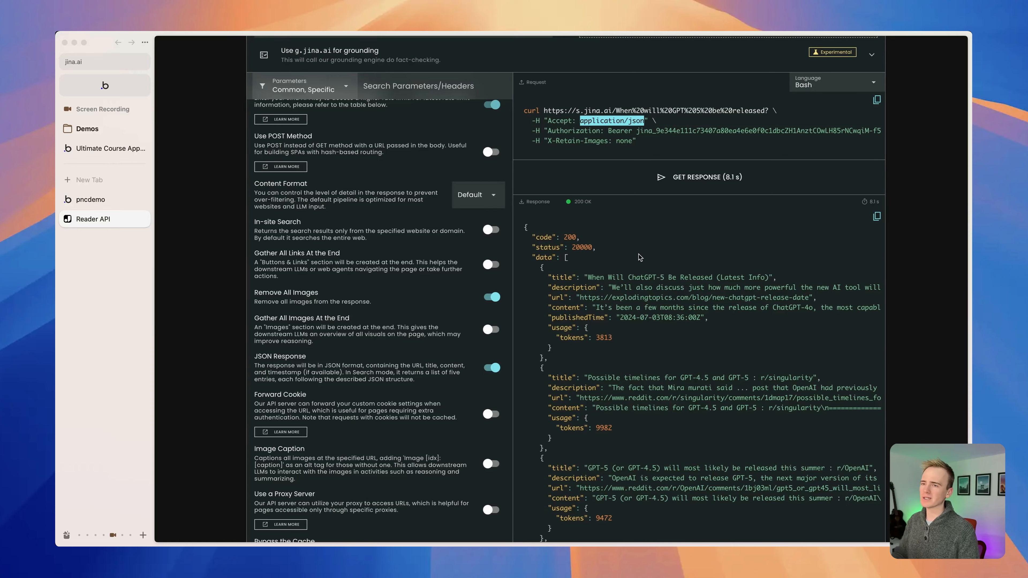
pyautogui.moveTo(558, 258); pyautogui.dragTo(564, 266)
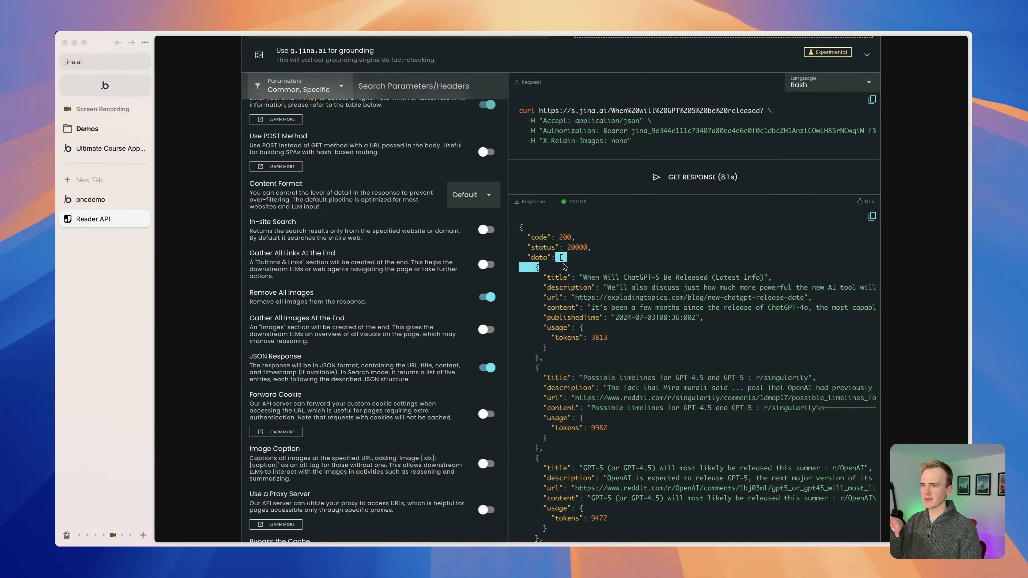
pyautogui.click(559, 257)
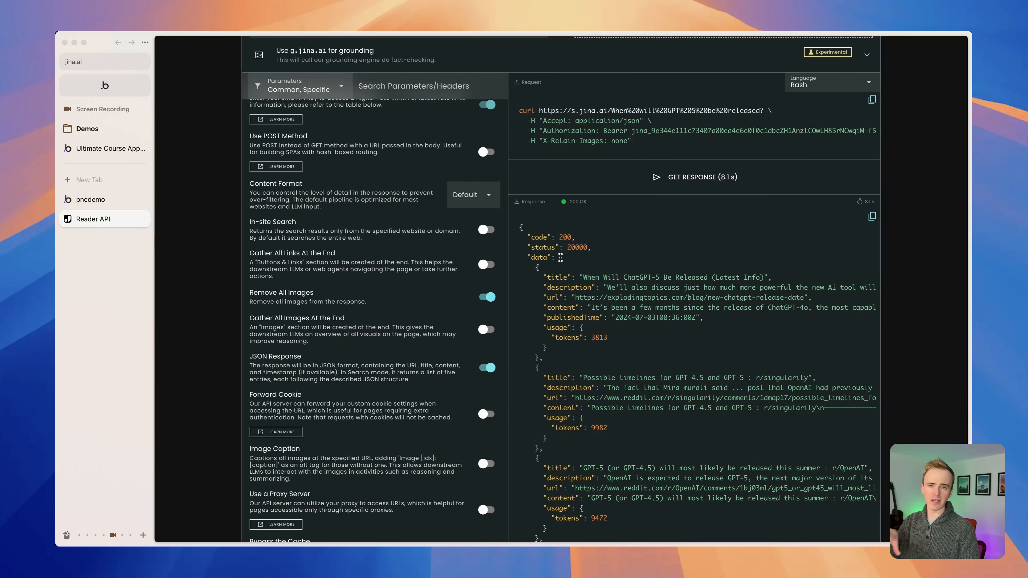
pyautogui.moveTo(534, 266); pyautogui.dragTo(567, 352)
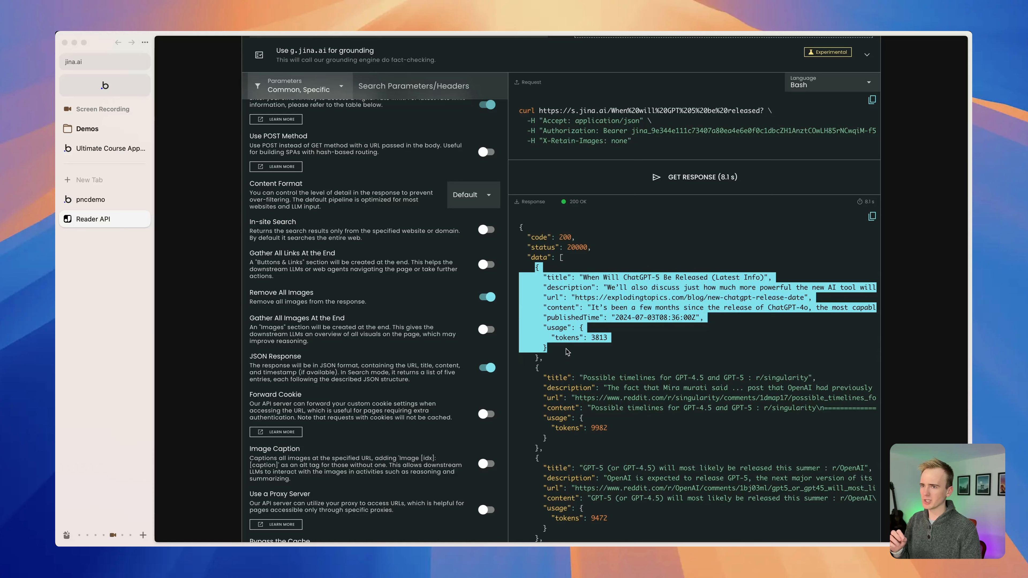
pyautogui.click(570, 349)
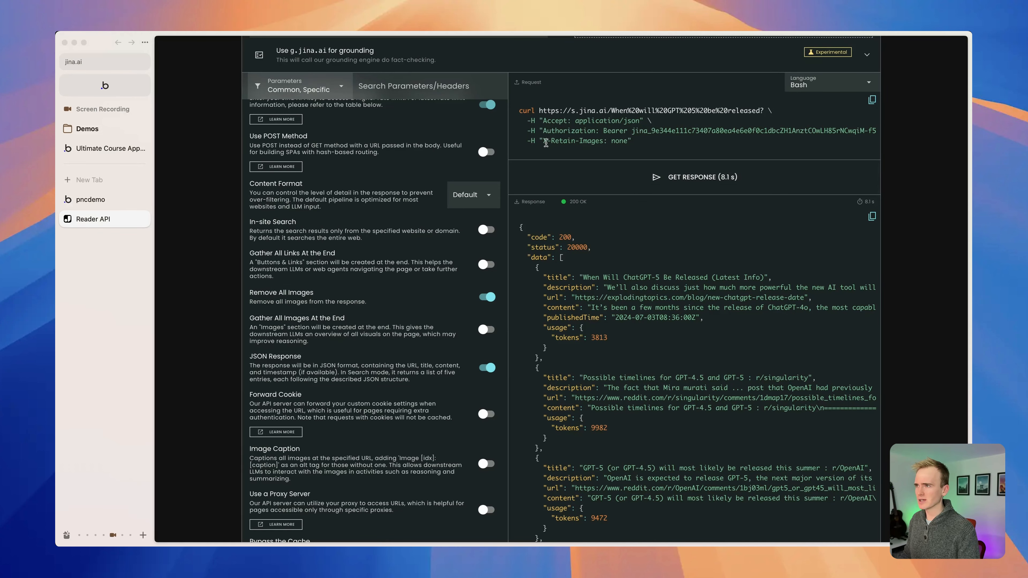
# Copy X-Retain-Images: none from the curl request and set the Accept header's value to application/json in the Bubble call
pyautogui.moveTo(543, 141); pyautogui.dragTo(628, 140)
pyautogui.press('super+c')
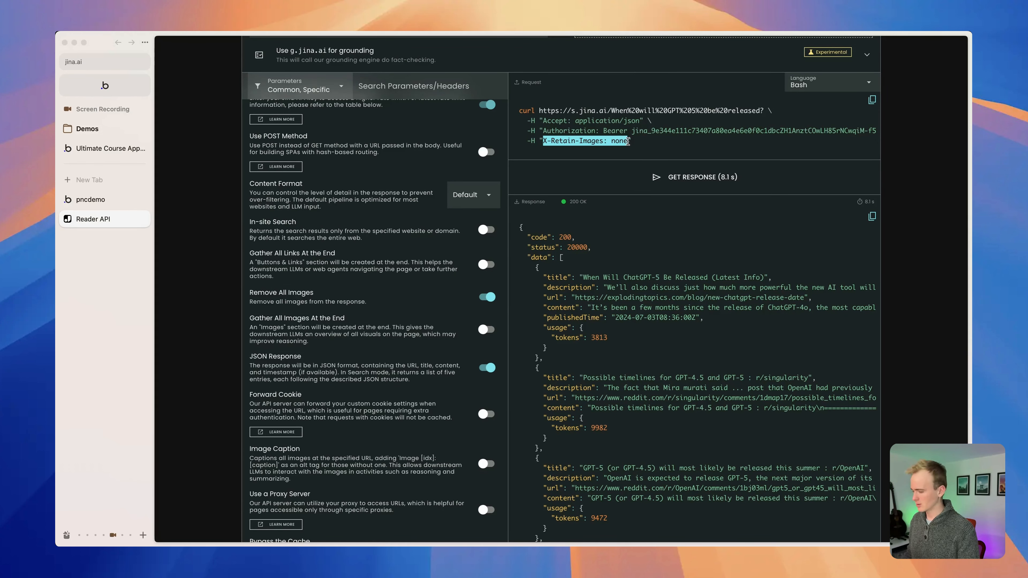
pyautogui.click(103, 91)
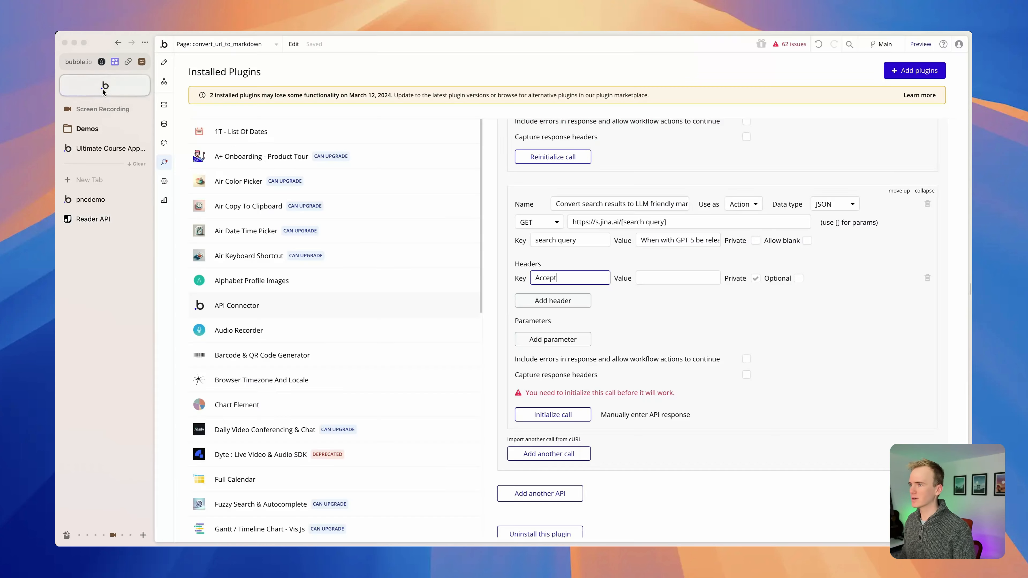
pyautogui.click(673, 280)
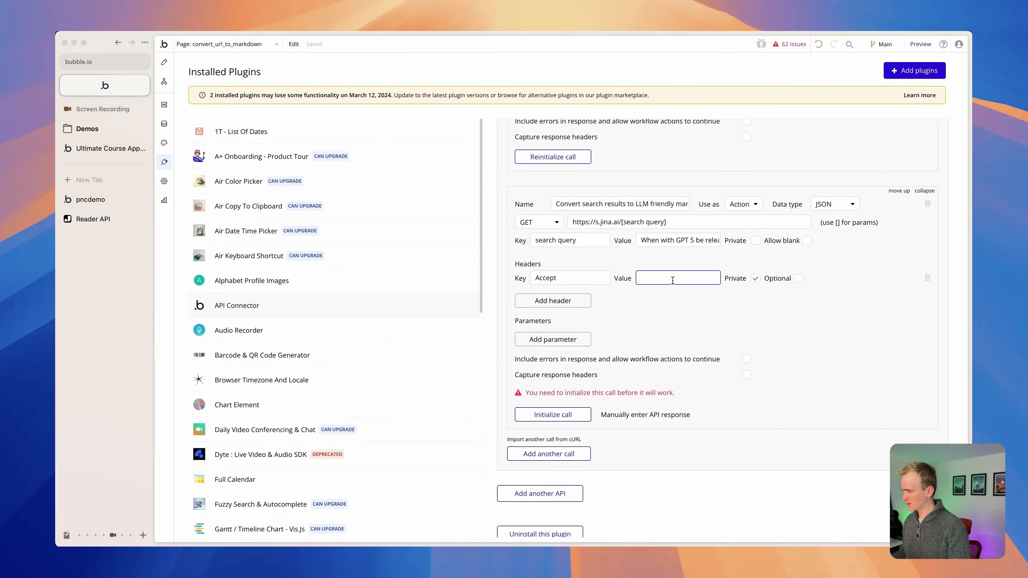
pyautogui.write('application/json')
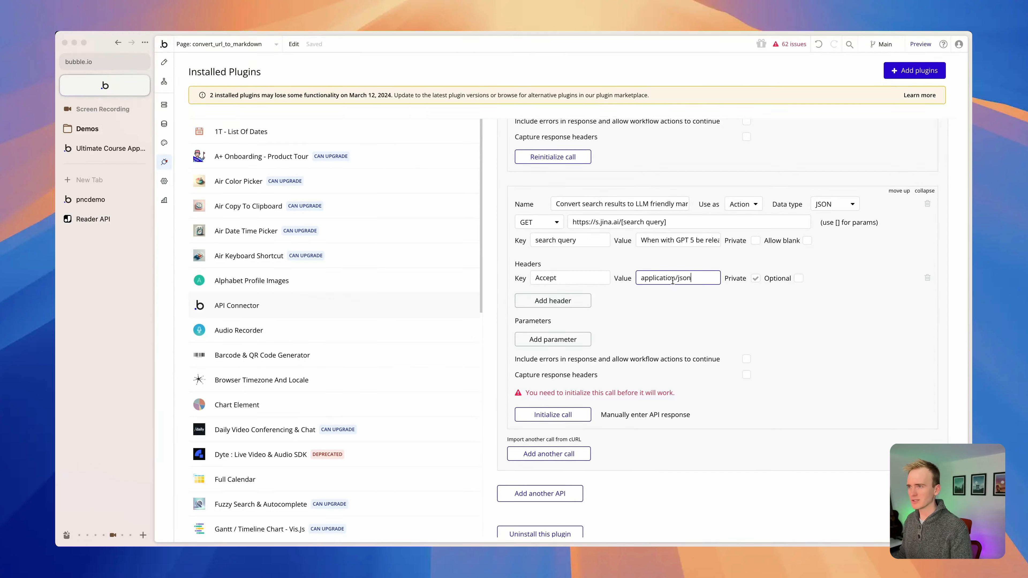
# Add a second header to the Bubble call and paste X-Retain-Images: none as its key
pyautogui.click(588, 300)
pyautogui.click(573, 296)
pyautogui.write('application/json')
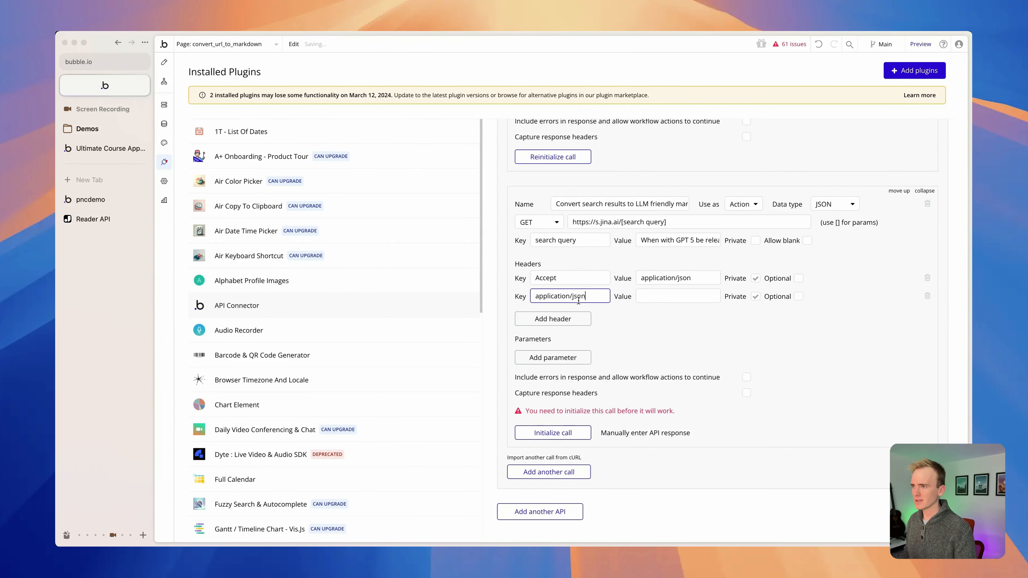
pyautogui.press('super+a')
pyautogui.press('BackSpace')
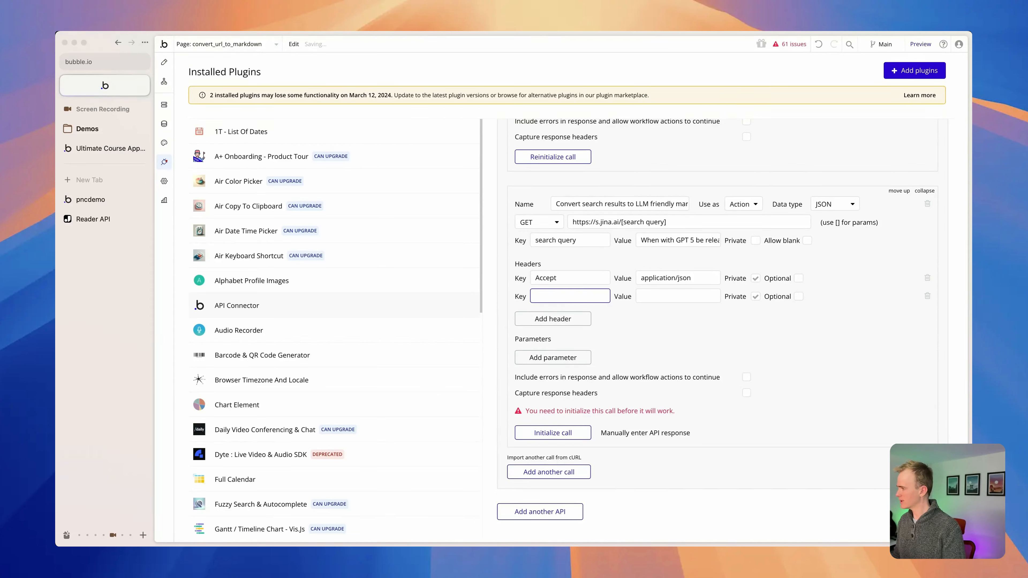
pyautogui.press('super+v')
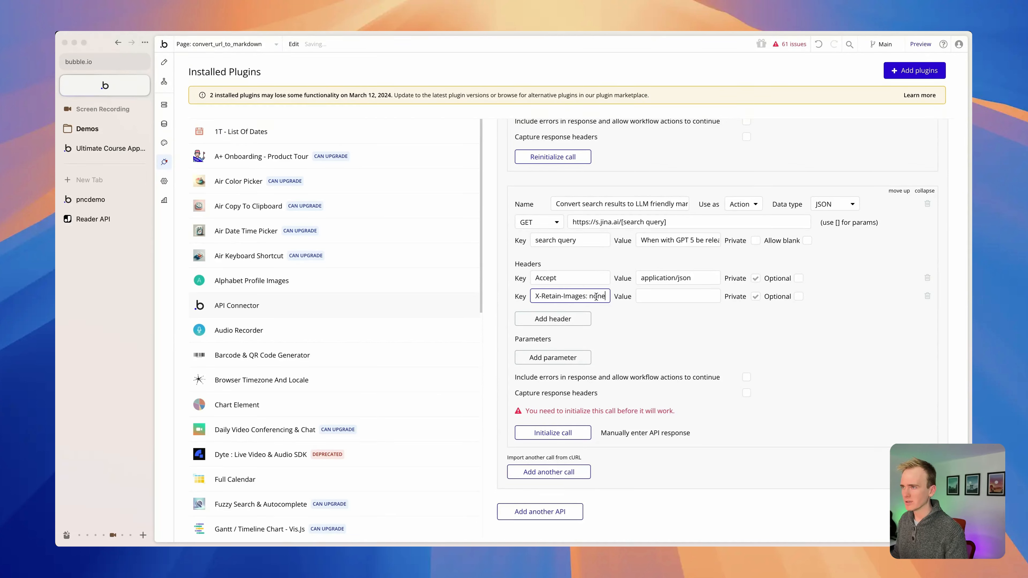
# Move none from the new header's key into its value, leaving X-Retain-Images without the colon as the key
pyautogui.doubleClick(595, 297)
pyautogui.press('super+x')
pyautogui.press('Tab')
pyautogui.press('super+v')
pyautogui.click(605, 296)
pyautogui.press('BackSpace')
pyautogui.press('BackSpace')
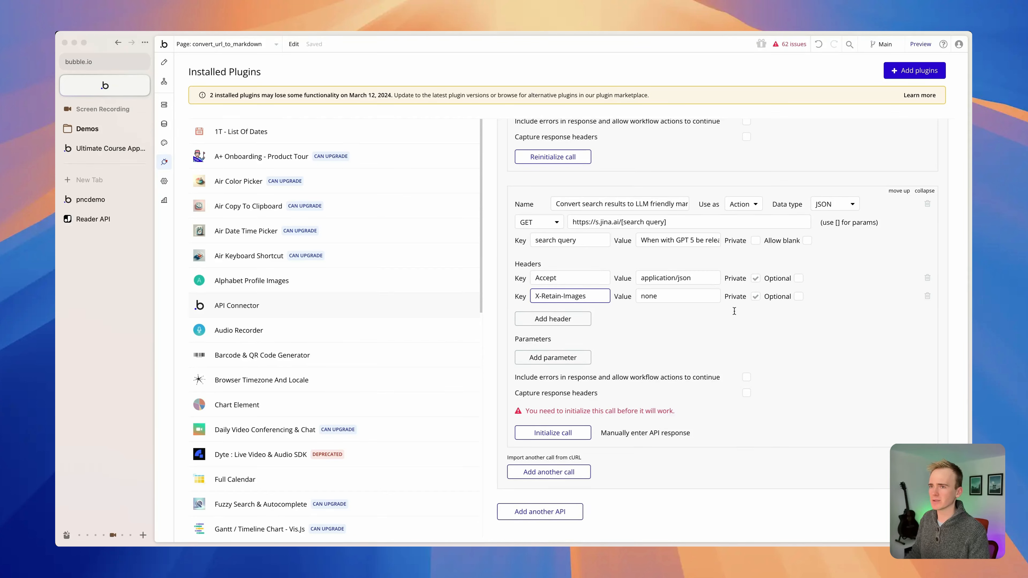
pyautogui.click(625, 299)
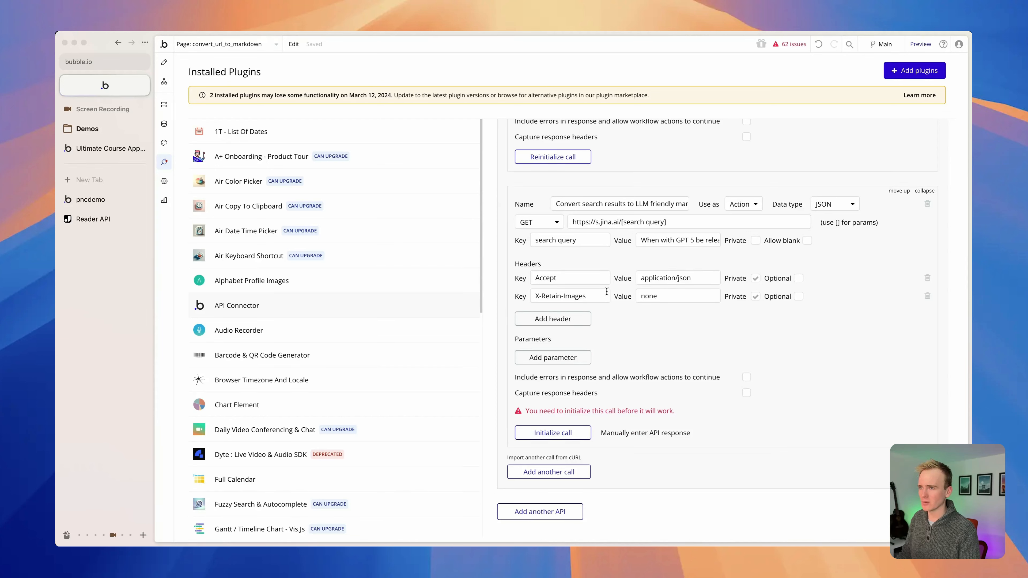
# Check the GPT 5 release question in the search query value and initialize the call
pyautogui.tripleClick(644, 242)
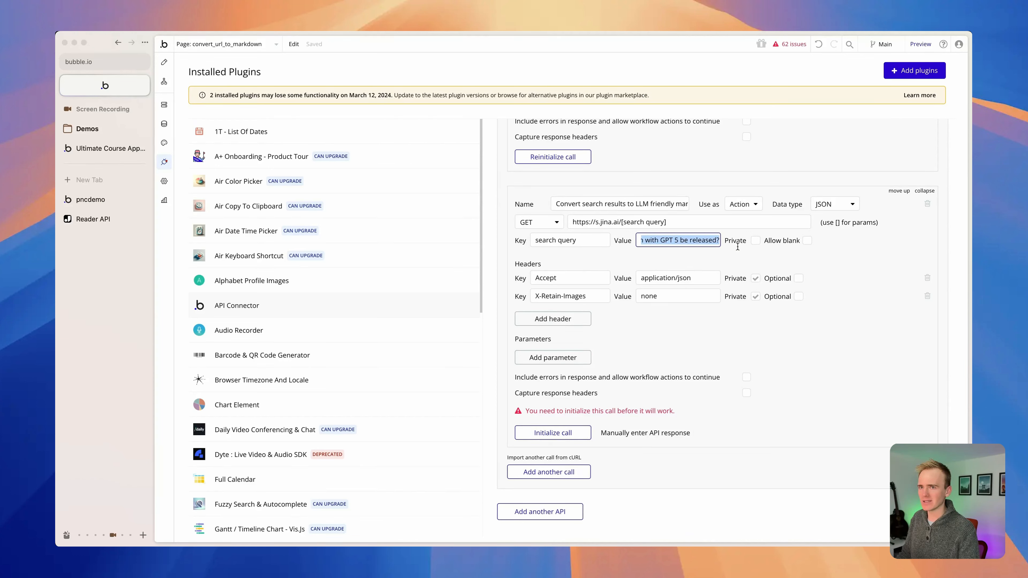
pyautogui.click(730, 254)
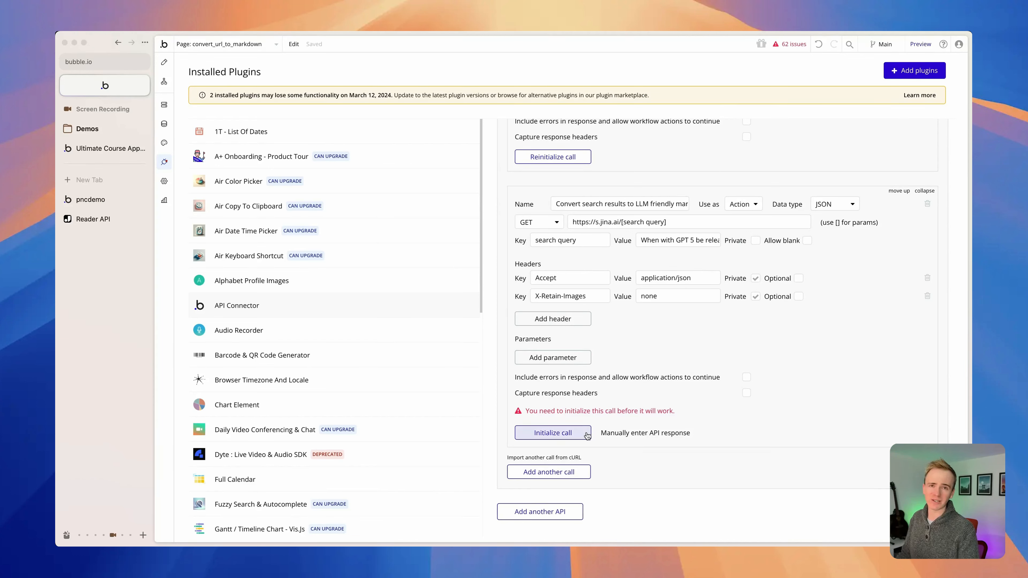
pyautogui.click(575, 436)
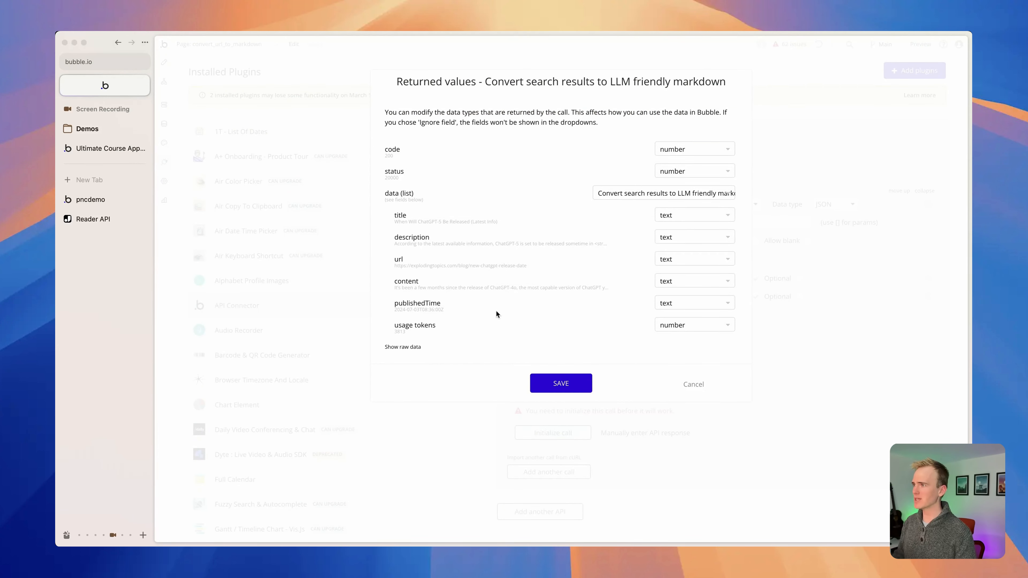
# Show the response's raw data, examine the content of the search results, and save the returned values
pyautogui.click(403, 346)
pyautogui.scroll(-5, 478, 309)
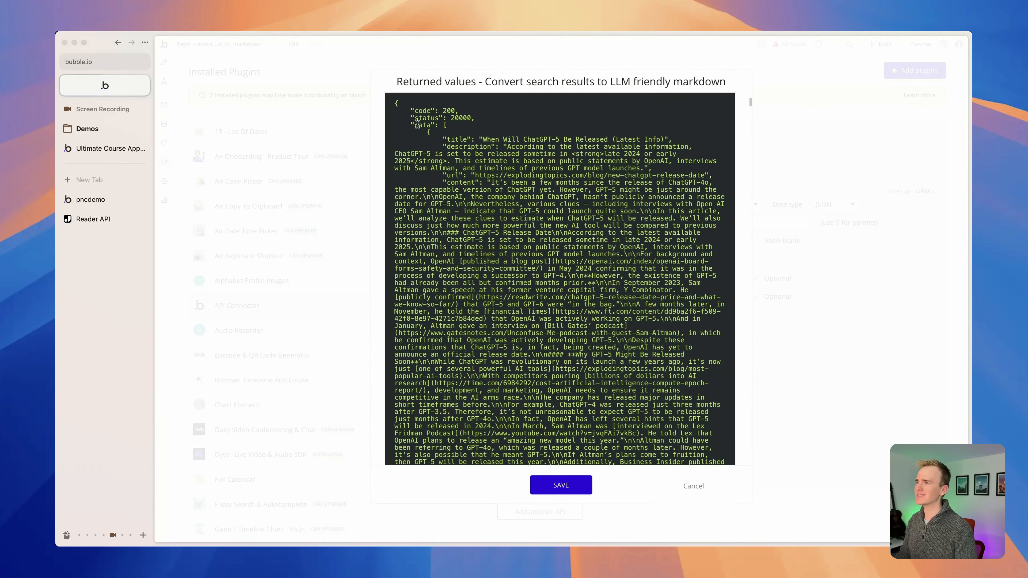
pyautogui.scroll(-5, 518, 227)
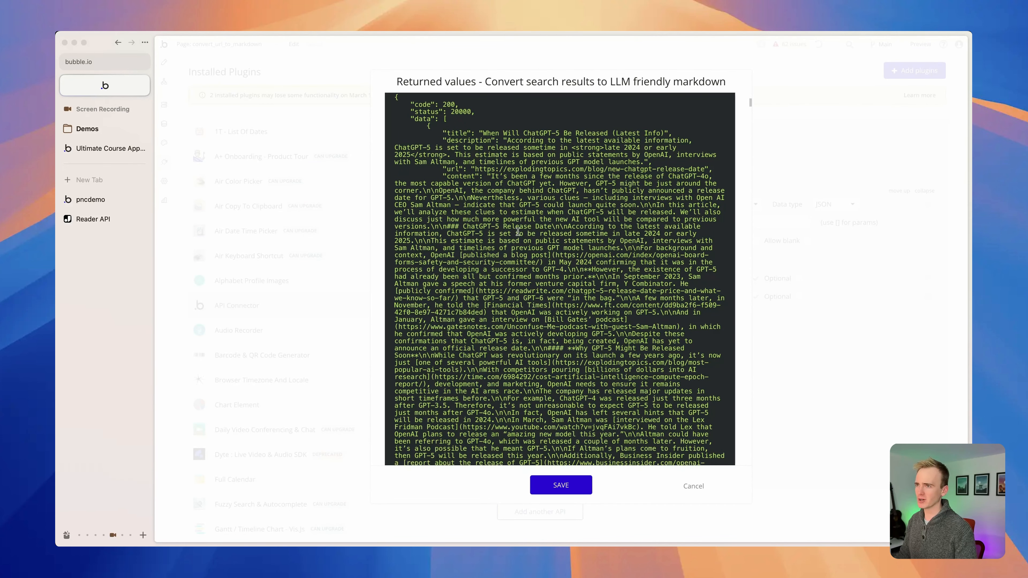
pyautogui.scroll(-15, 518, 227)
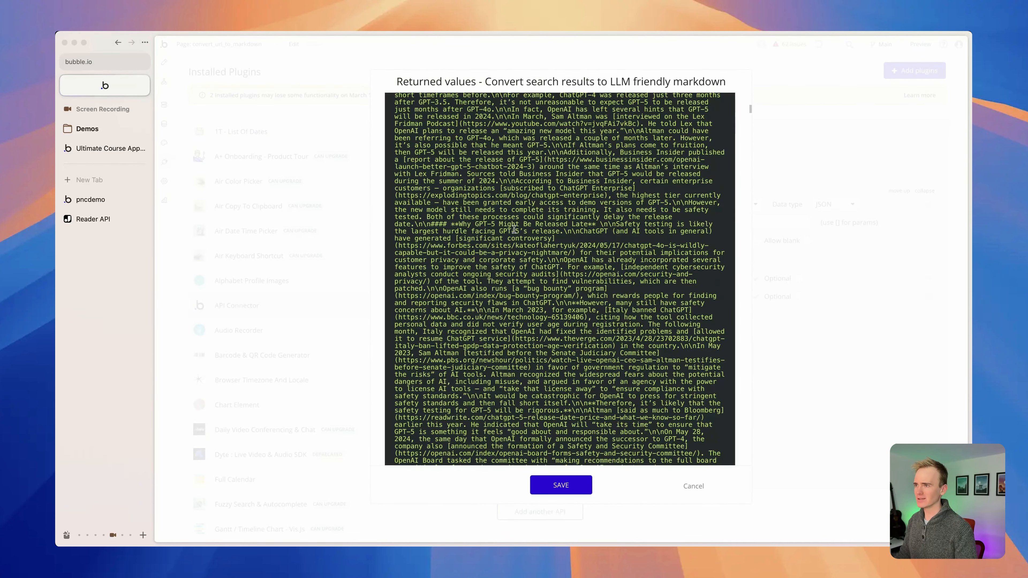
pyautogui.scroll(20, 514, 229)
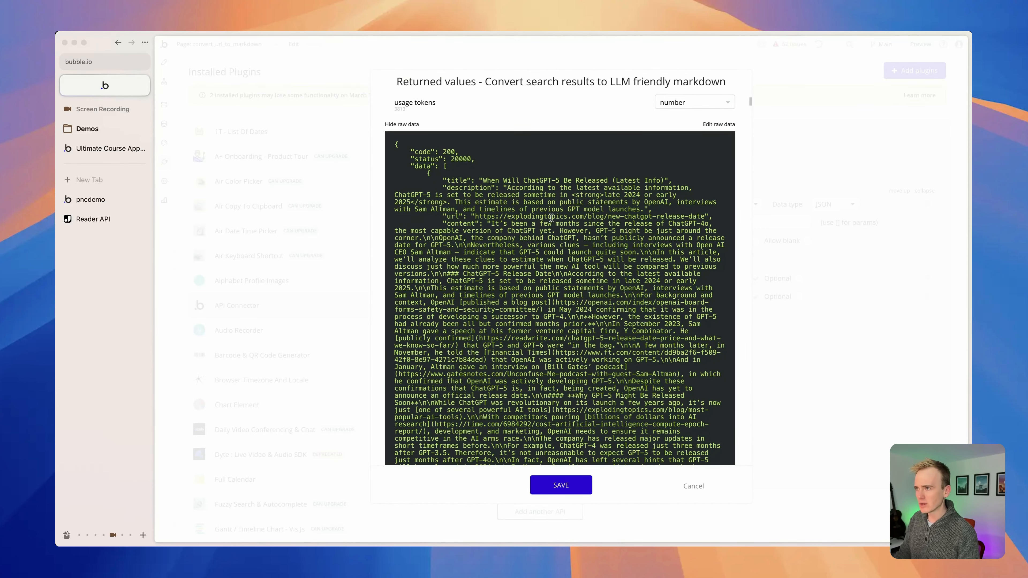
pyautogui.scroll(-20, 512, 265)
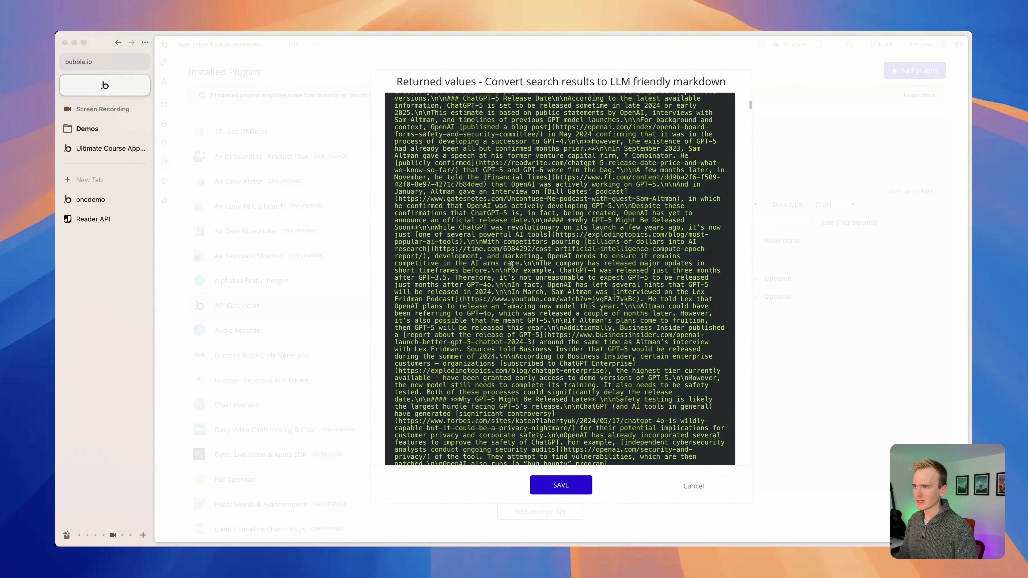
pyautogui.scroll(-15, 512, 265)
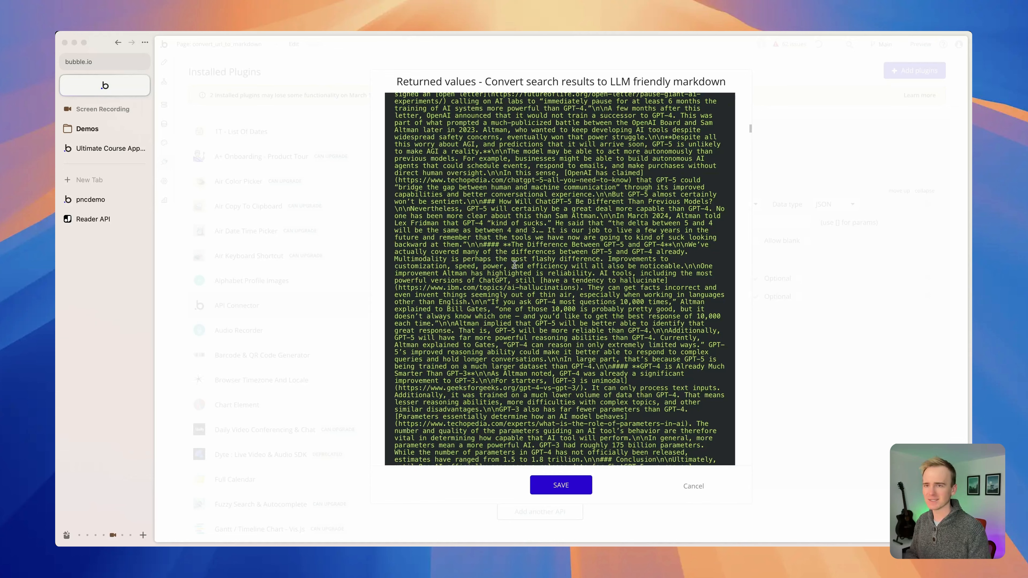
pyautogui.scroll(-15, 514, 264)
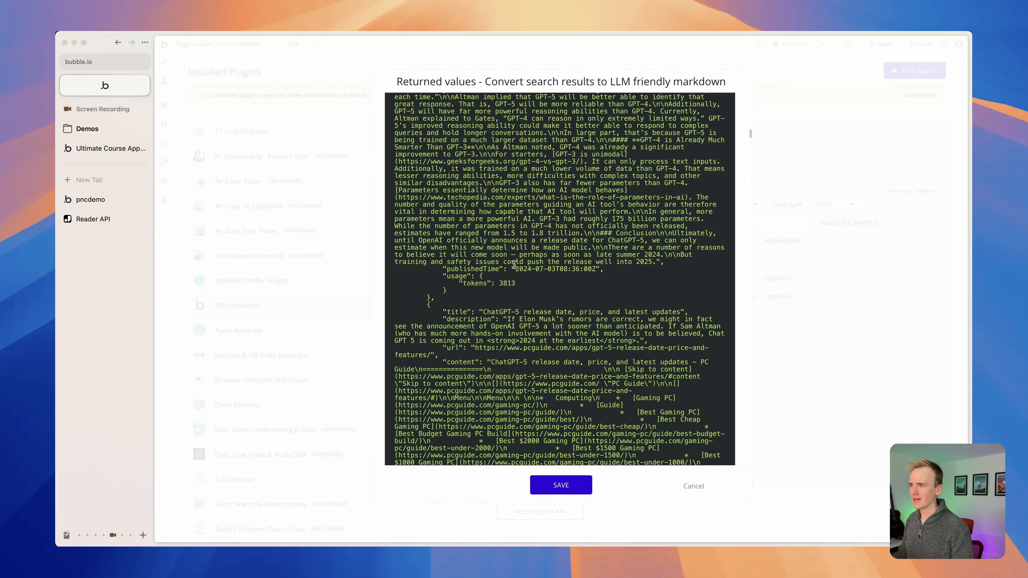
pyautogui.scroll(-10, 521, 279)
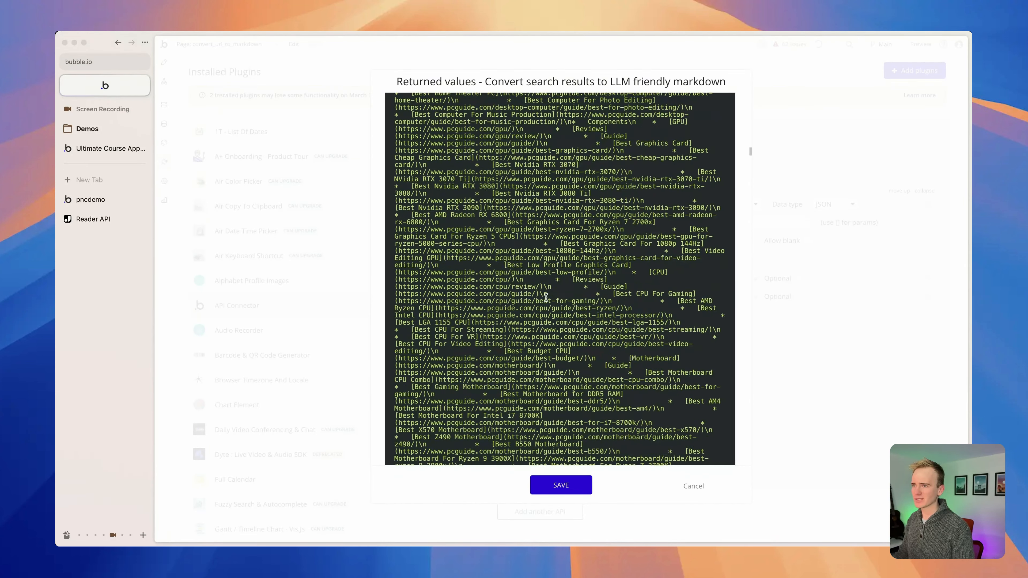
pyautogui.scroll(20, 557, 389)
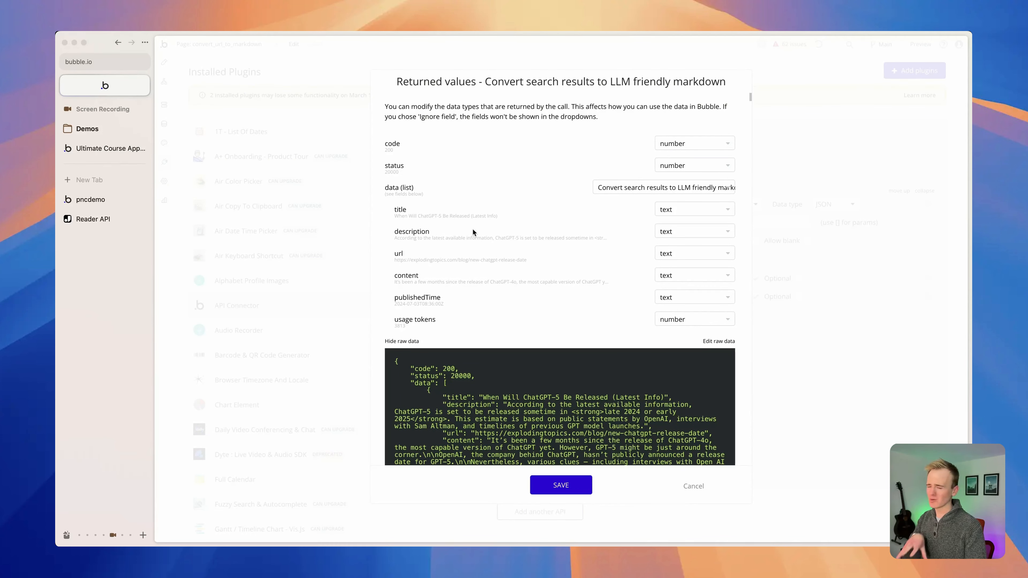
pyautogui.click(578, 487)
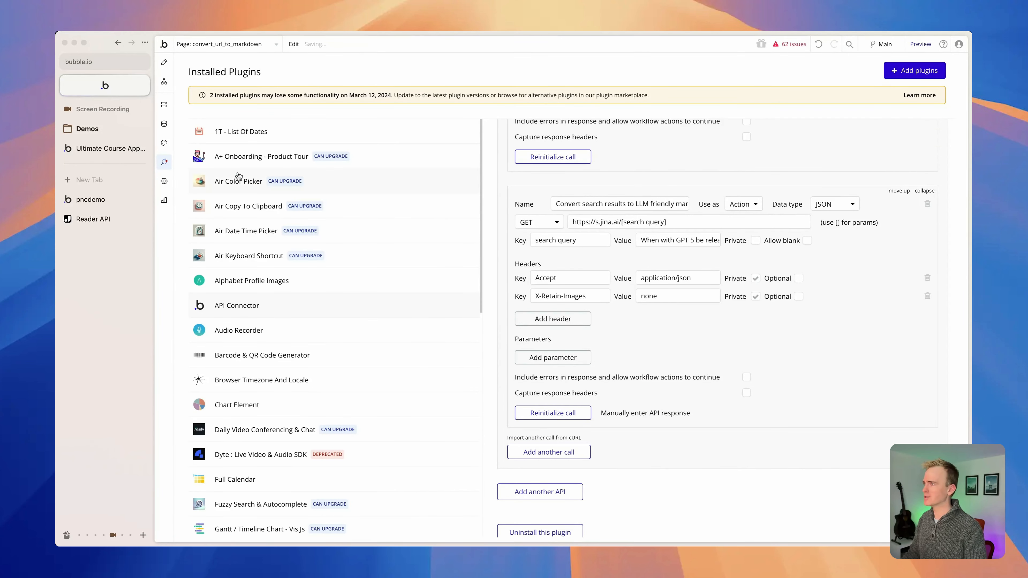
# Create a new page named "convert web search results into markdown" in the design editor
pyautogui.click(165, 62)
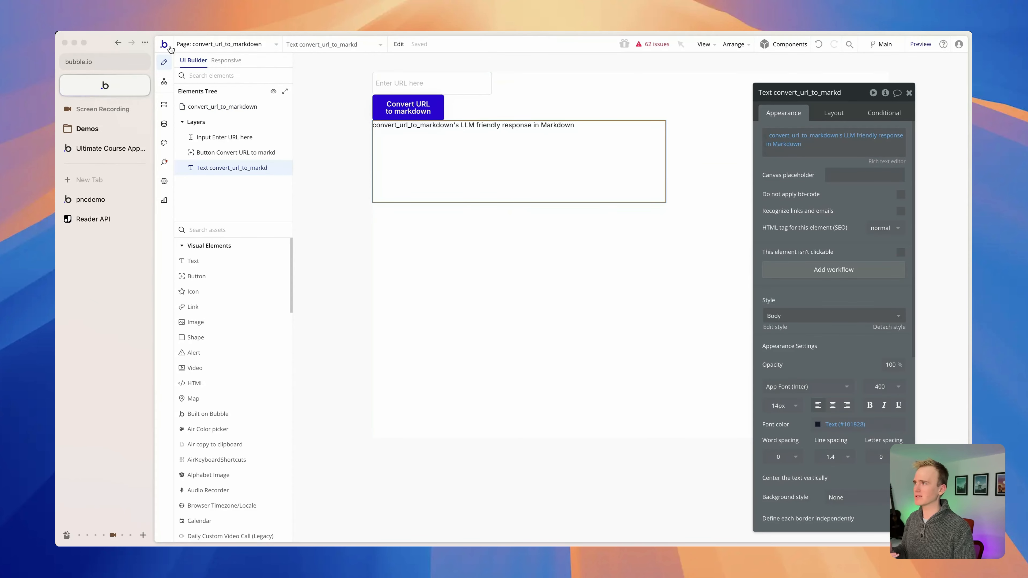
pyautogui.click(206, 43)
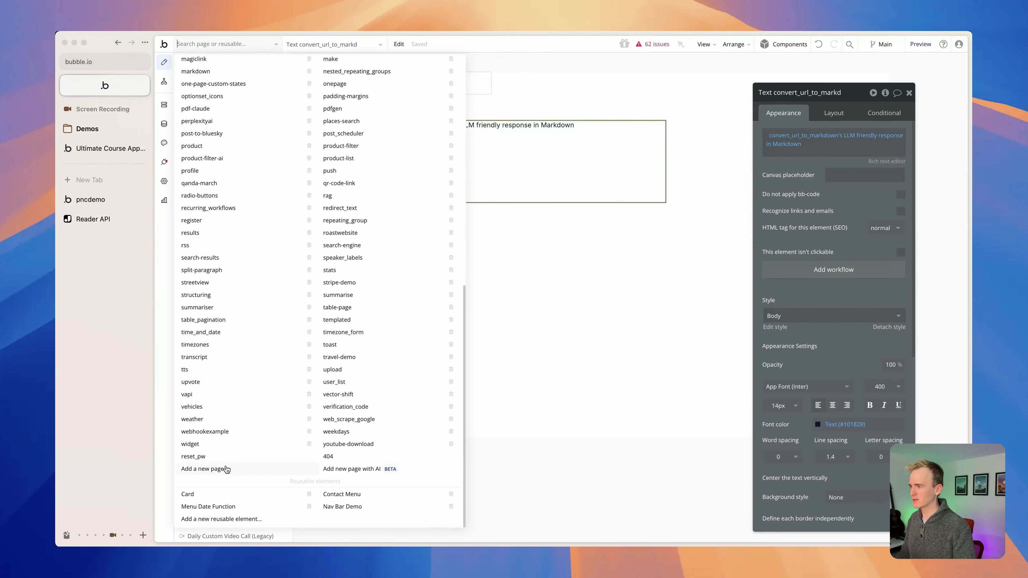
pyautogui.click(226, 471)
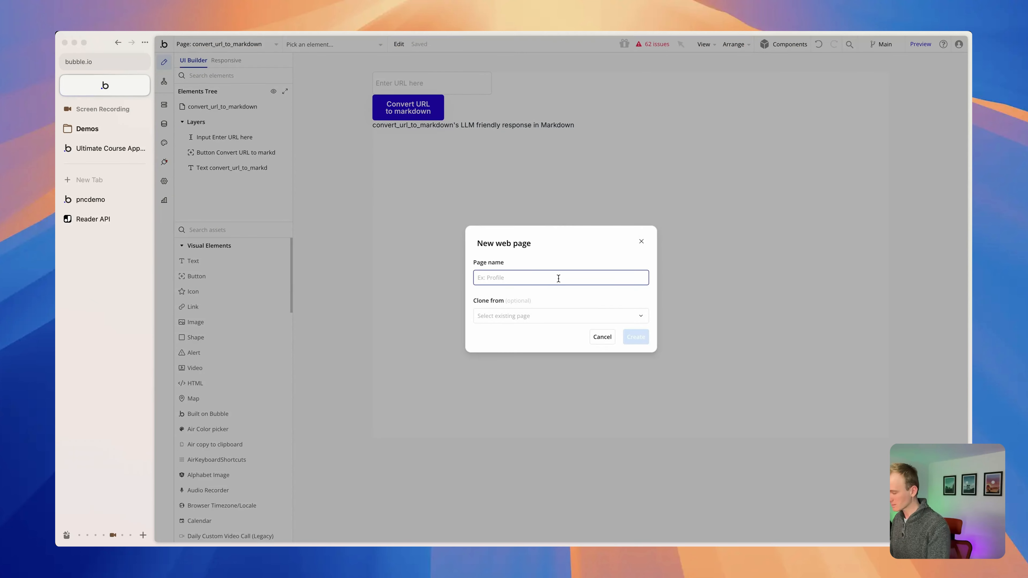
pyautogui.write('convert')
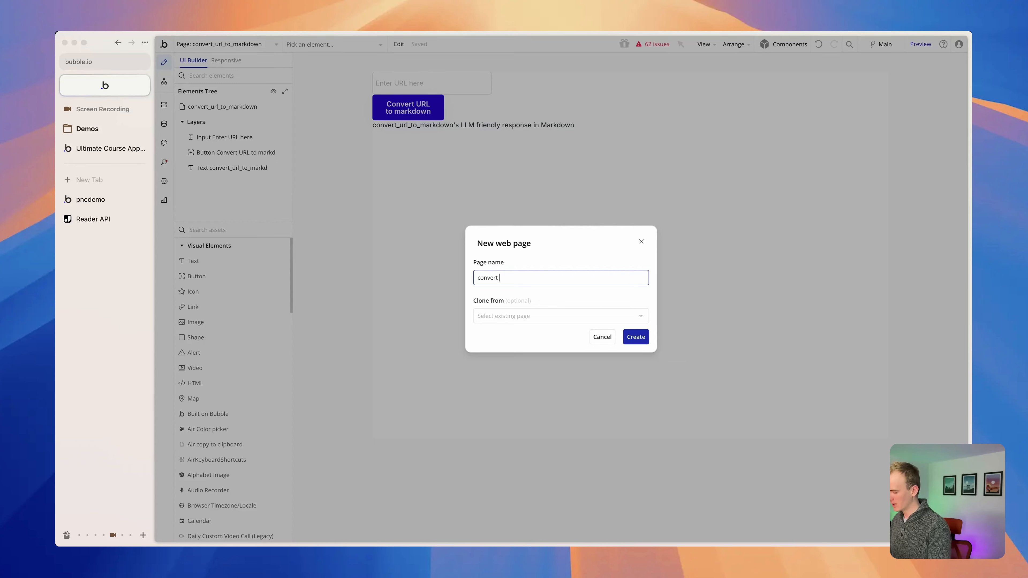
pyautogui.write(' web search results into markd')
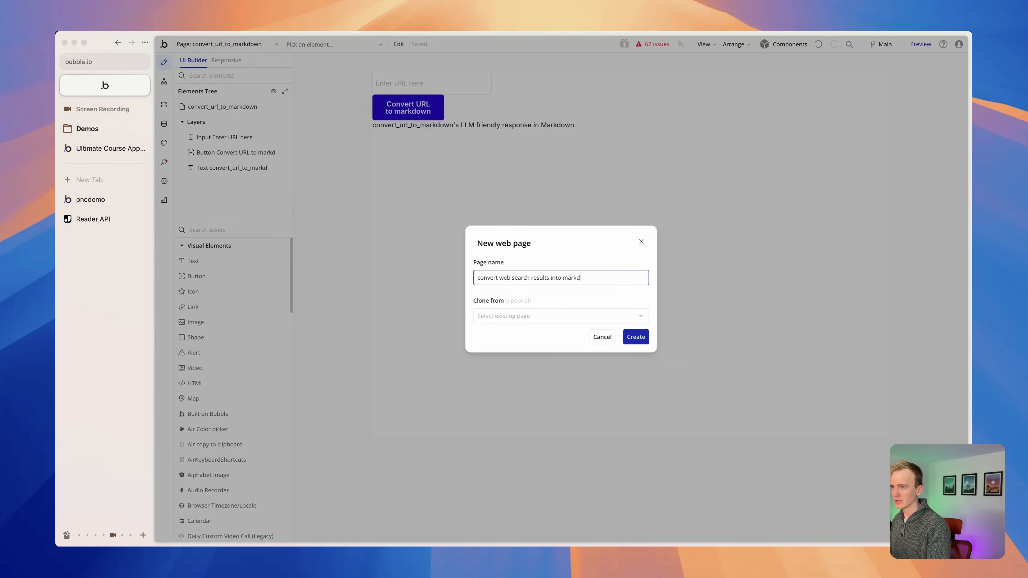
pyautogui.write('own')
pyautogui.press('super+a')
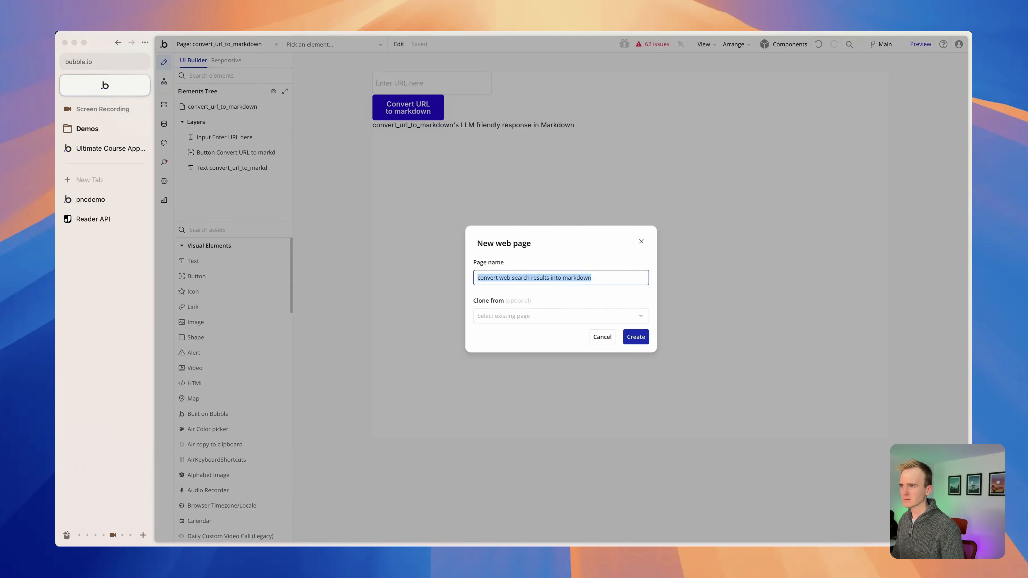
pyautogui.click(639, 337)
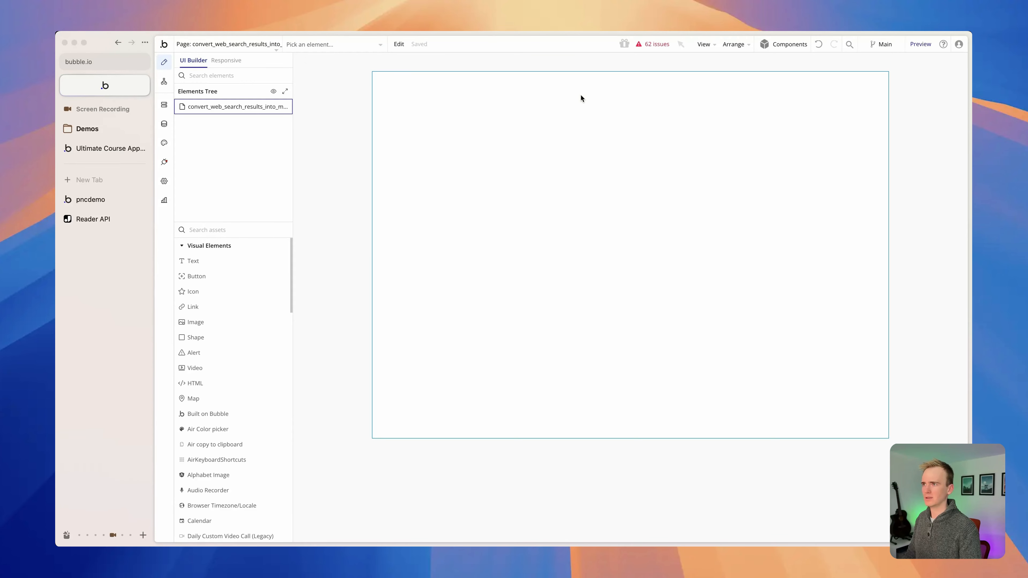
# Open the new page's layout settings and review the container layout options, keeping Fixed
pyautogui.doubleClick(581, 95)
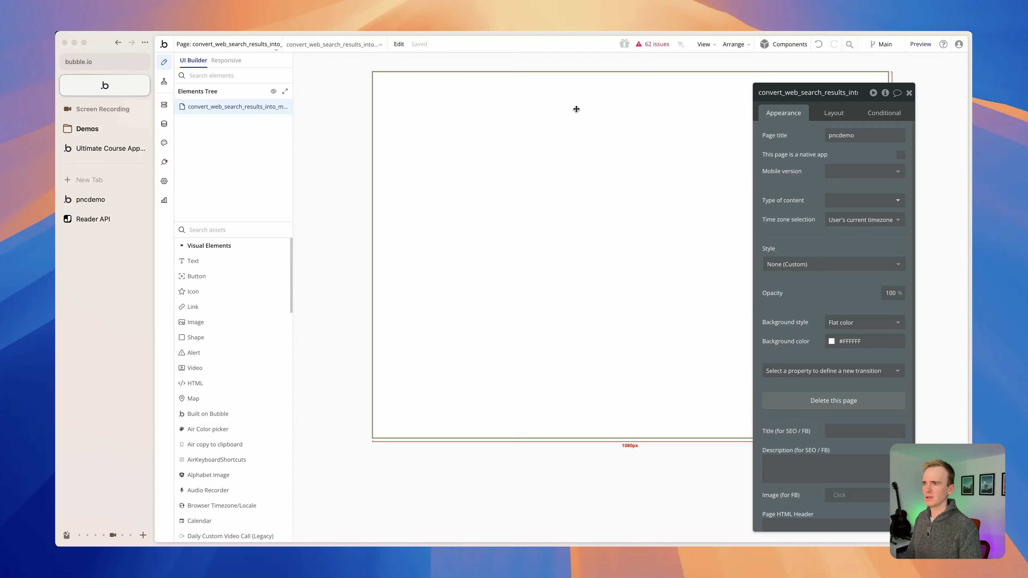
pyautogui.click(825, 119)
pyautogui.click(833, 138)
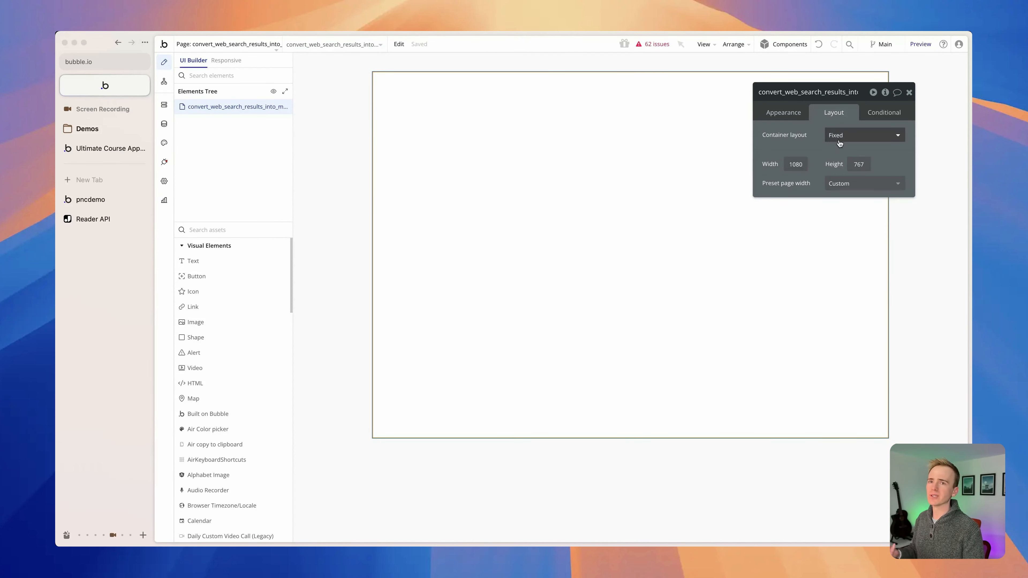
pyautogui.click(853, 214)
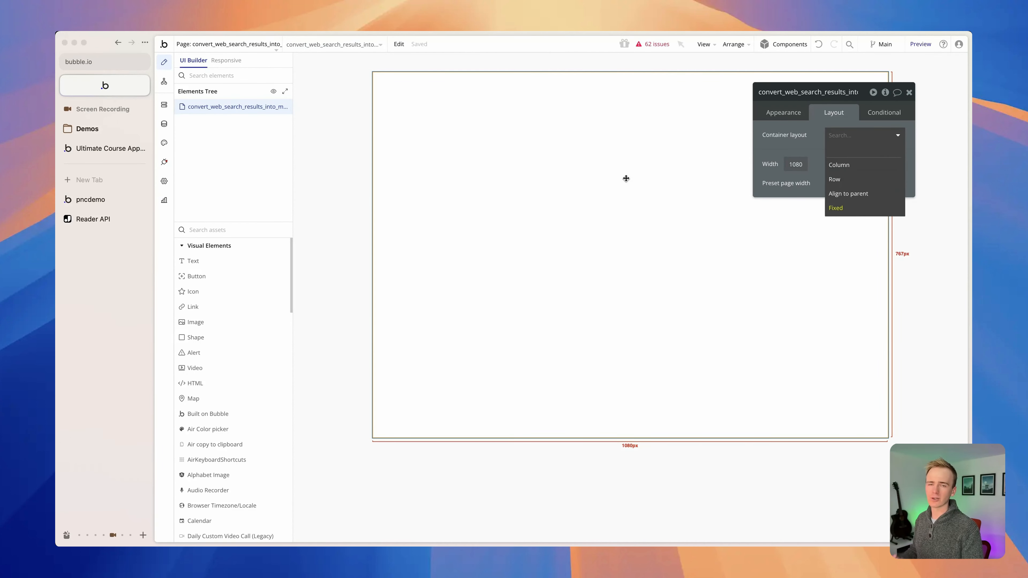
# Place an Input about 177 px from the page's left edge and 125 px from its top, with the placeholder Search query
pyautogui.click(215, 231)
pyautogui.write('in')
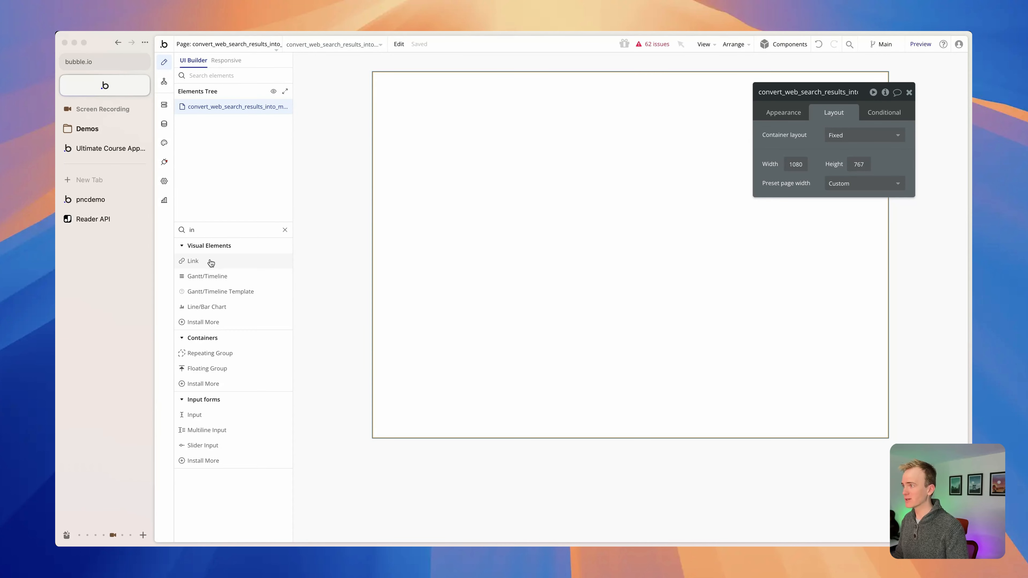
pyautogui.moveTo(186, 414); pyautogui.dragTo(458, 132)
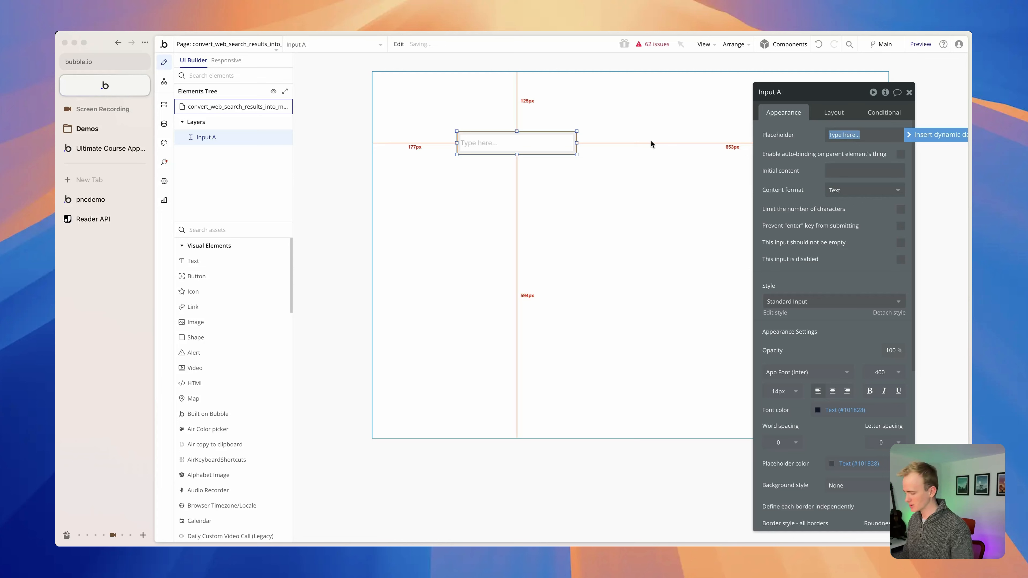
pyautogui.write('Search query')
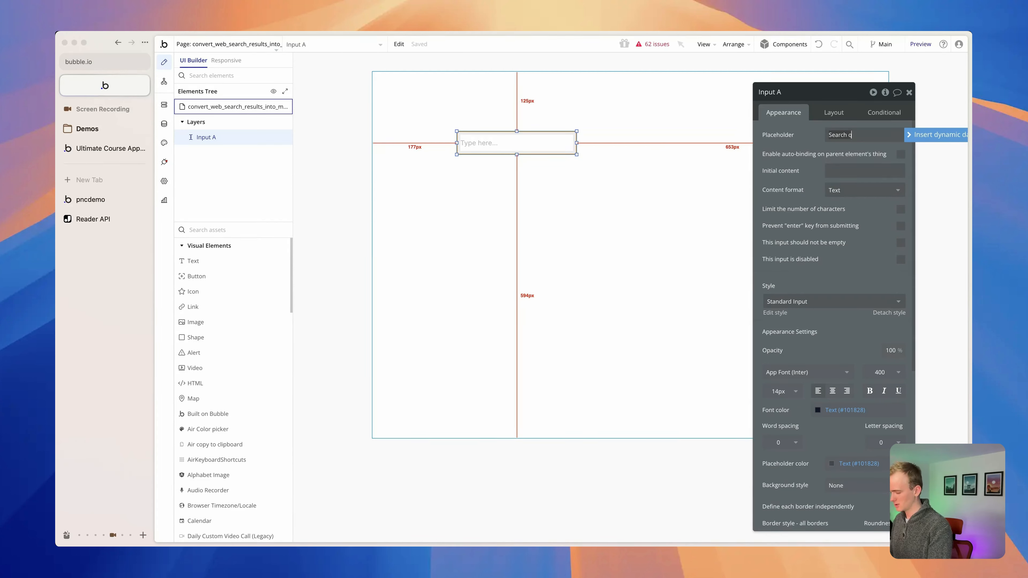
# Find the Repeating Group element and place one on the page below the Search query input
pyautogui.click(248, 233)
pyautogui.write('repe')
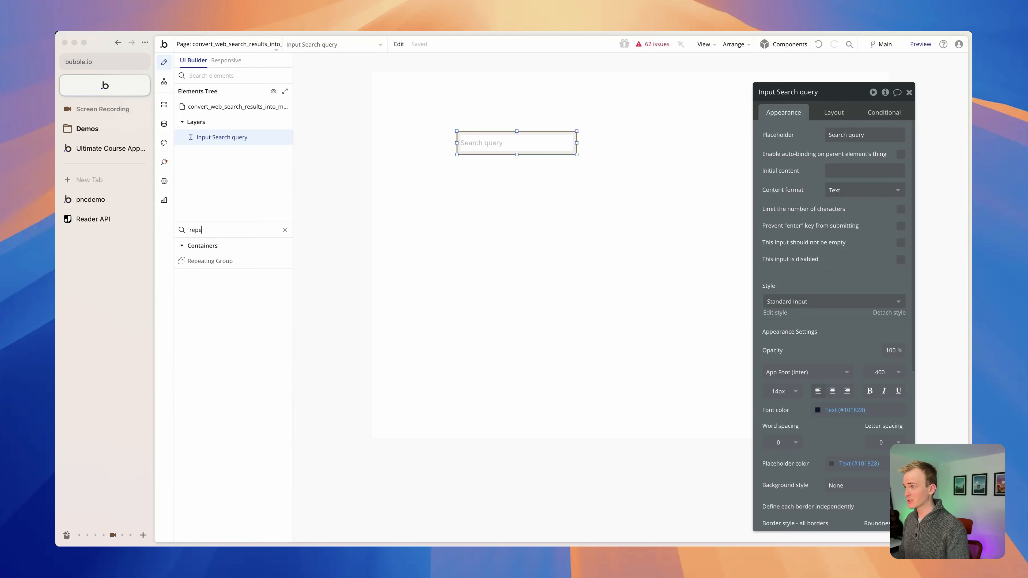
pyautogui.moveTo(241, 269); pyautogui.dragTo(485, 196)
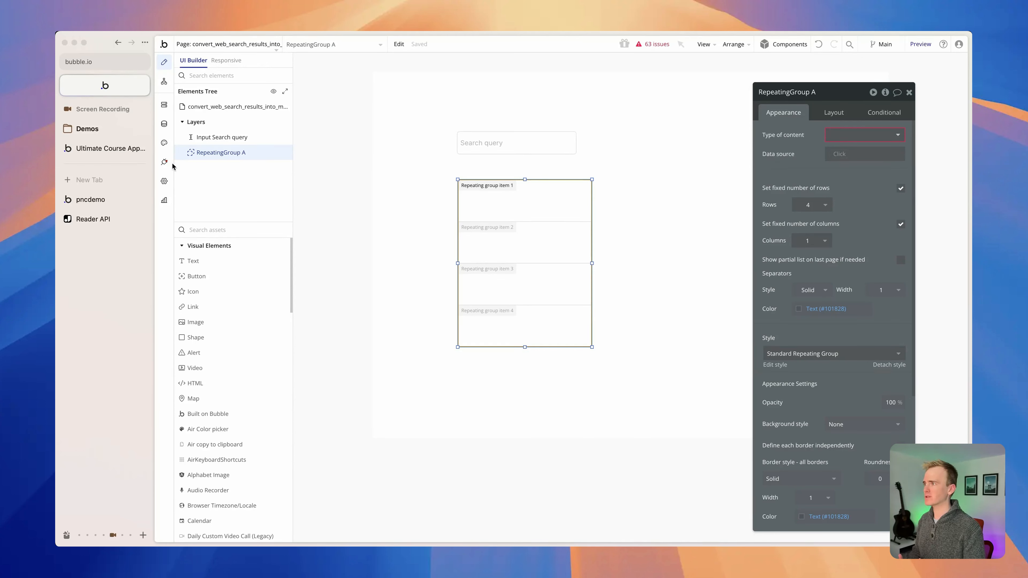
pyautogui.click(898, 135)
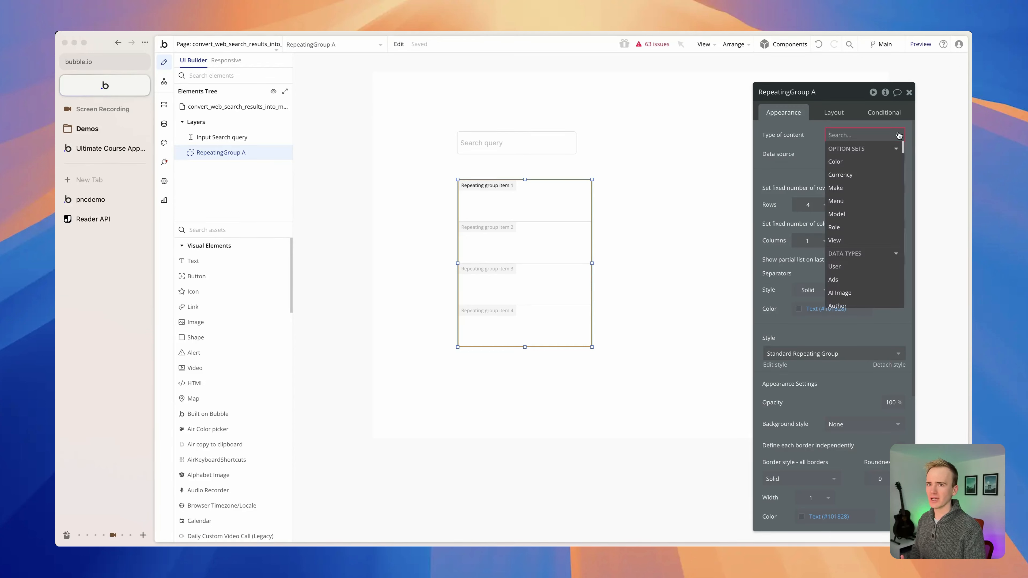
pyautogui.scroll(-3, 860, 221)
pyautogui.scroll(-3, 860, 227)
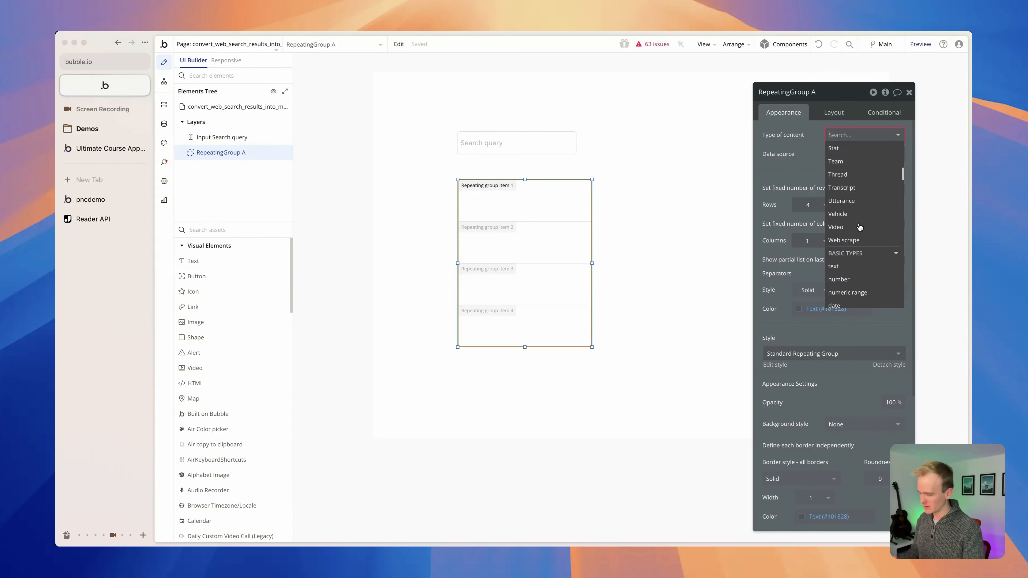
pyautogui.write('j')
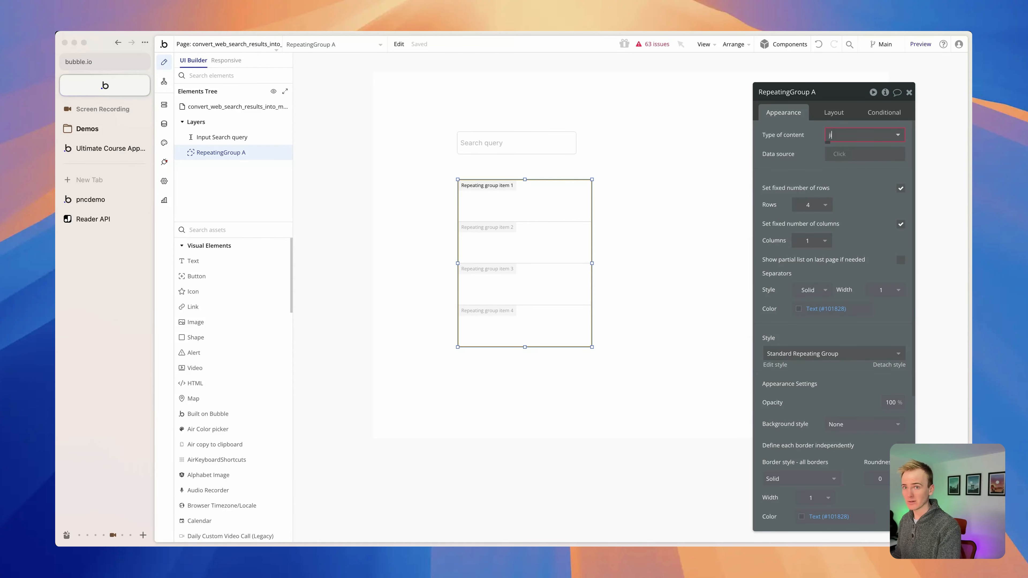
pyautogui.press('BackSpace')
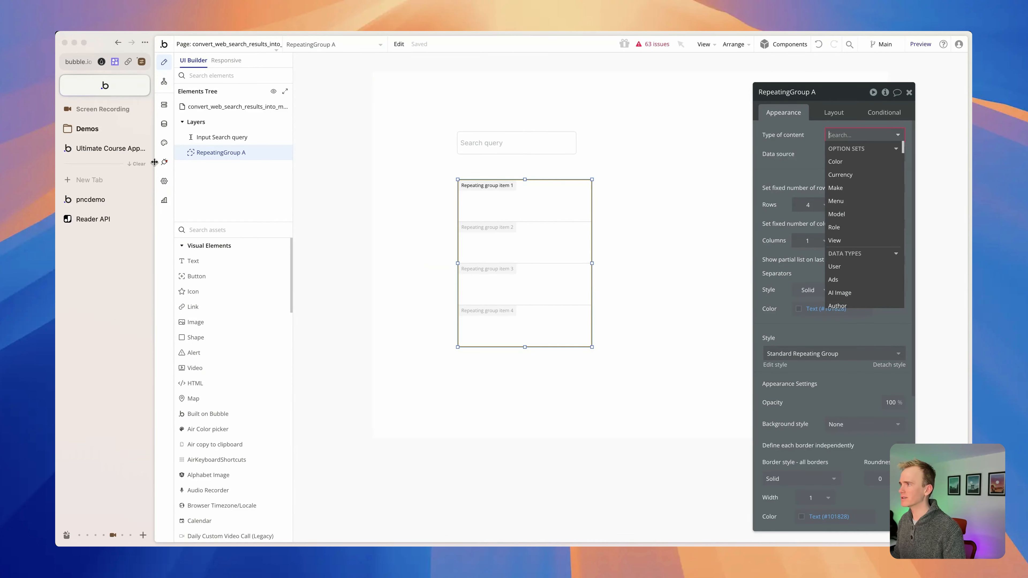
pyautogui.click(787, 136)
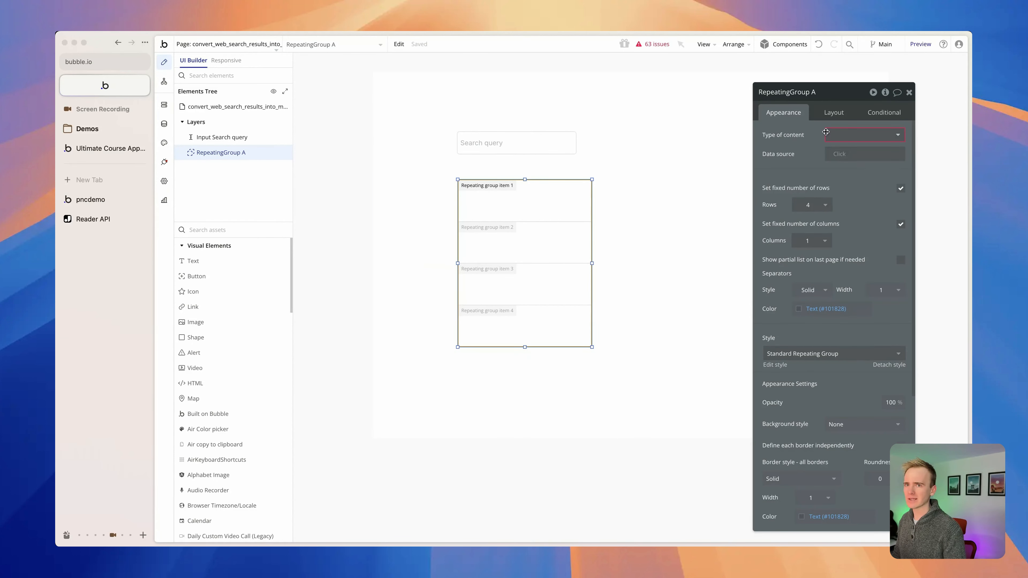
pyautogui.click(845, 158)
pyautogui.write('get')
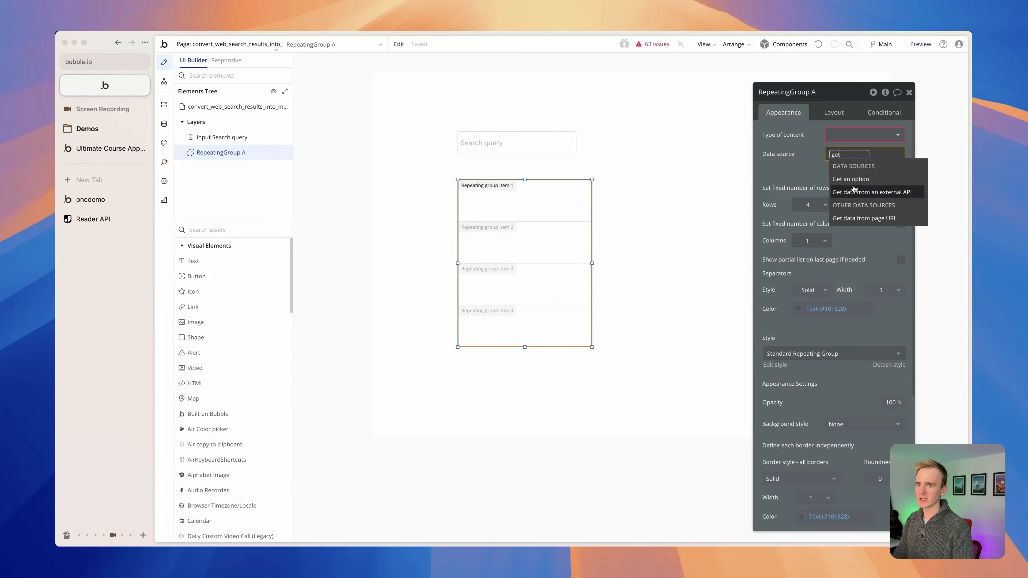
pyautogui.press('BackSpace')
pyautogui.press('BackSpace')
pyautogui.press('BackSpace')
pyautogui.press('Escape')
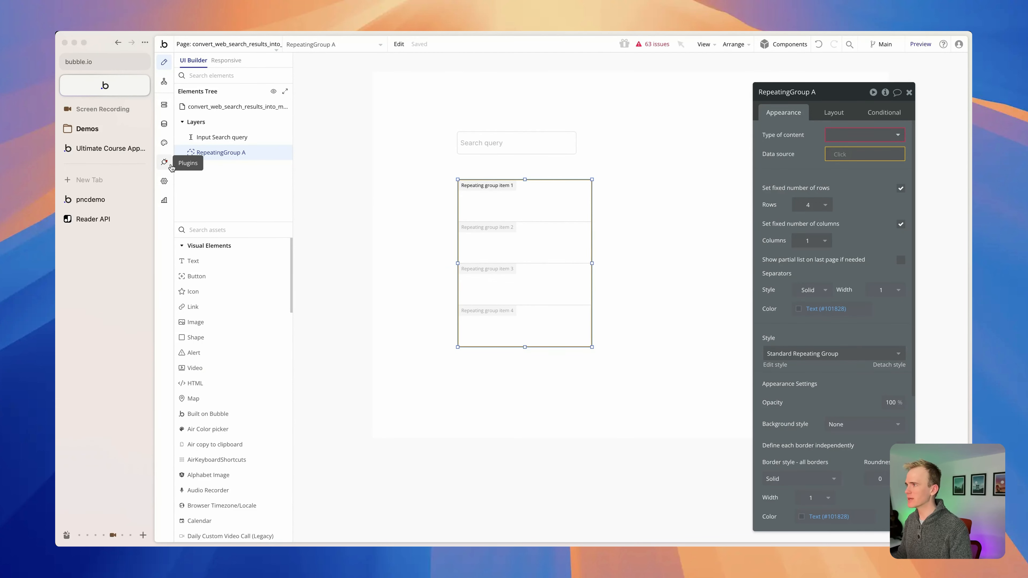
# Check the search call's name in the API Connector and set the repeating group's content type to Convert search results to LLM friendly markdown data
pyautogui.click(164, 162)
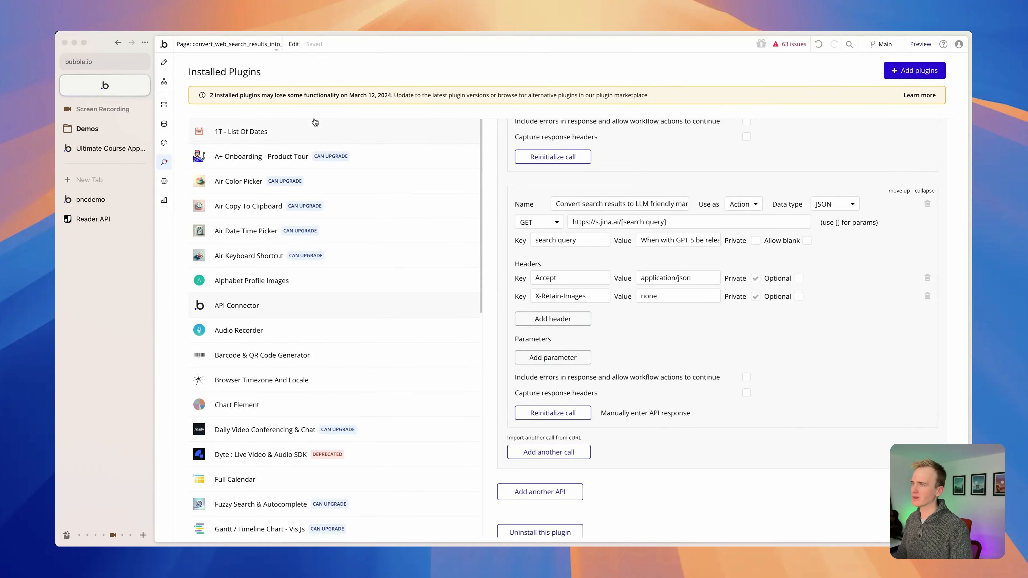
pyautogui.click(164, 62)
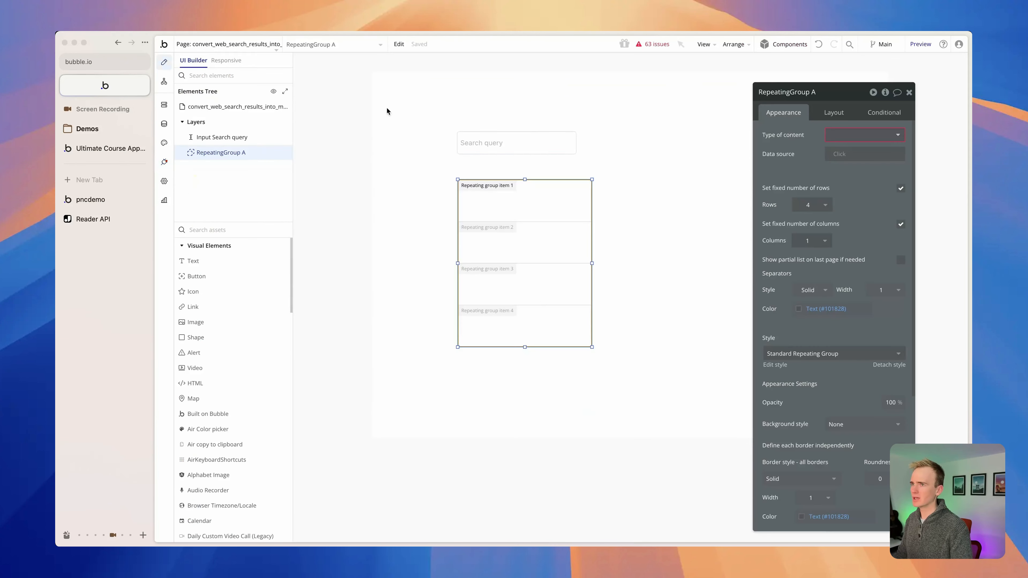
pyautogui.click(851, 142)
pyautogui.write('conver')
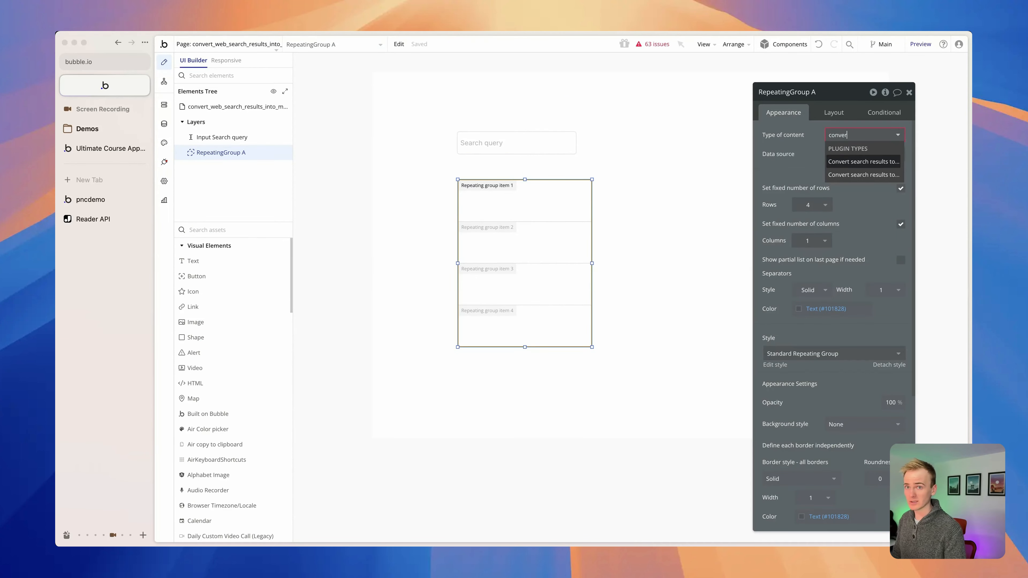
pyautogui.click(875, 164)
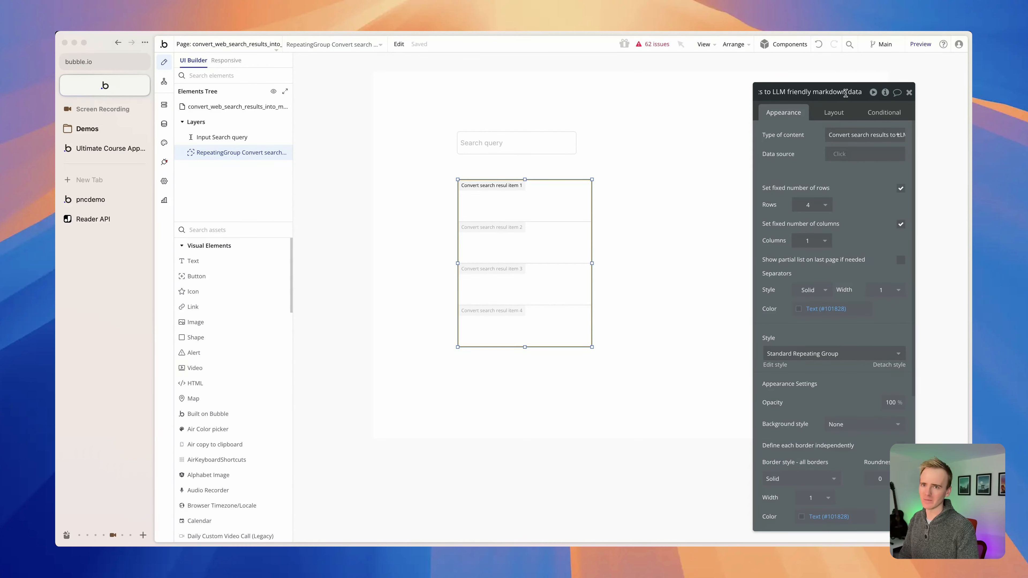
pyautogui.click(815, 162)
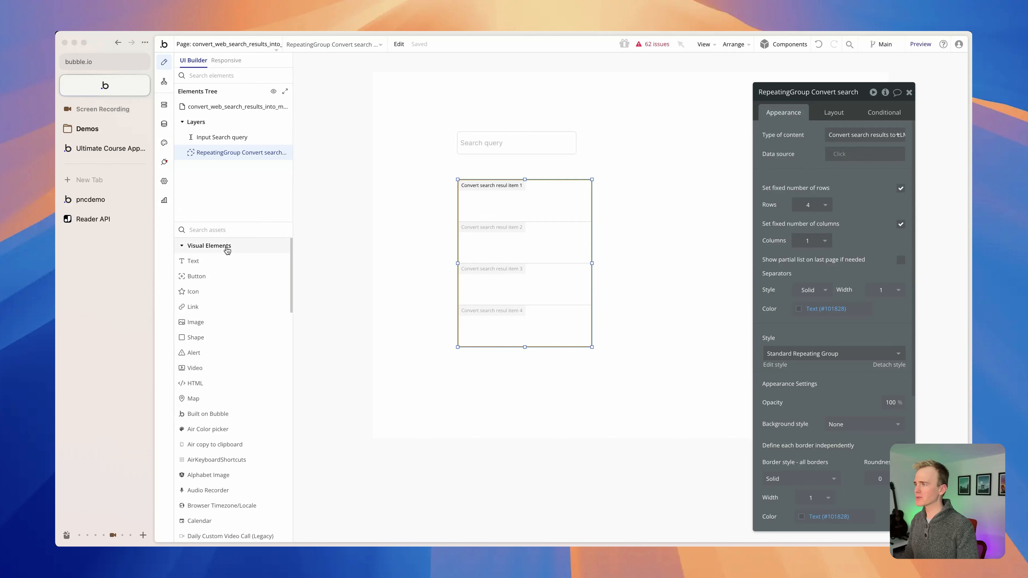
# Place a 150 by 44 px Button beside the Search query input, above the repeating group
pyautogui.click(209, 279)
pyautogui.click(623, 135)
pyautogui.moveTo(645, 147); pyautogui.dragTo(621, 145)
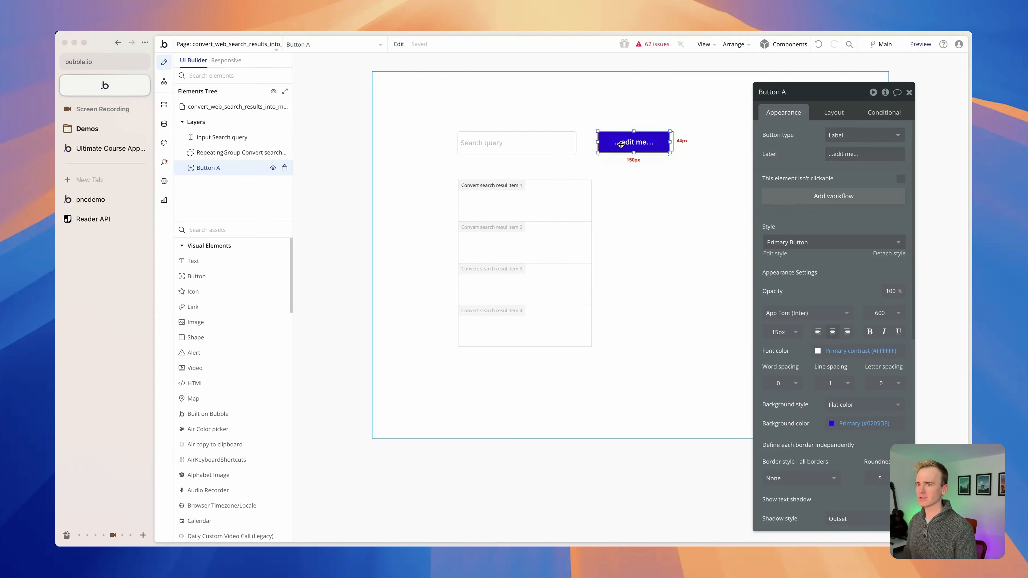
# Add a Text element to the repeating group's first cell showing the current cell's markdown data title
pyautogui.click(532, 216)
pyautogui.moveTo(251, 260); pyautogui.dragTo(477, 198)
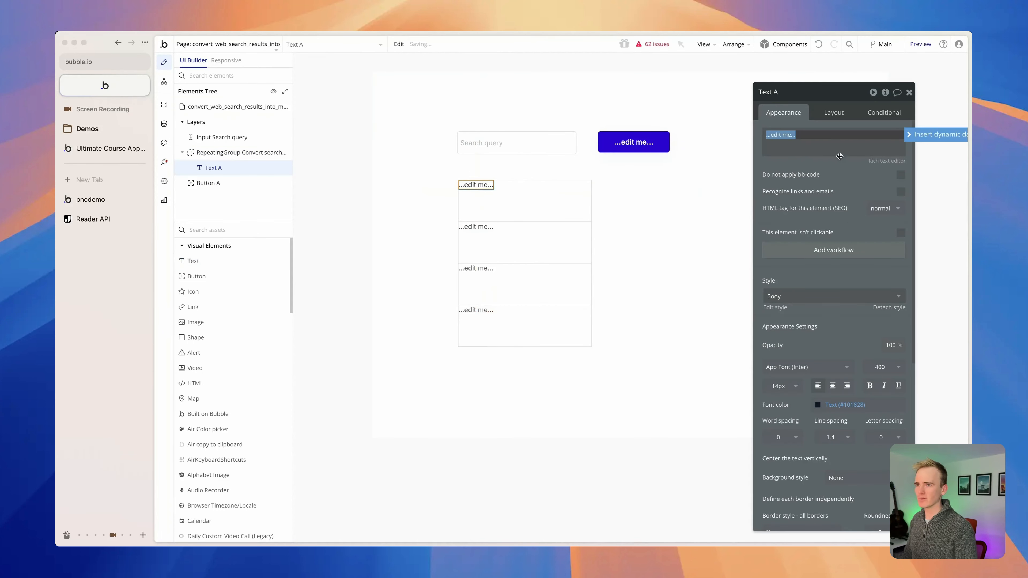
pyautogui.click(935, 134)
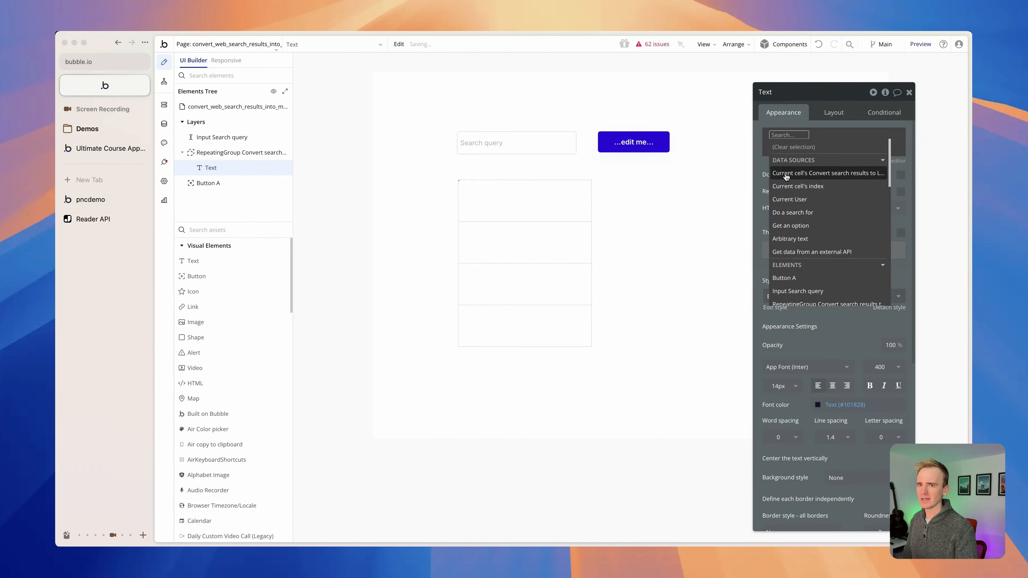
pyautogui.click(785, 173)
pyautogui.click(799, 162)
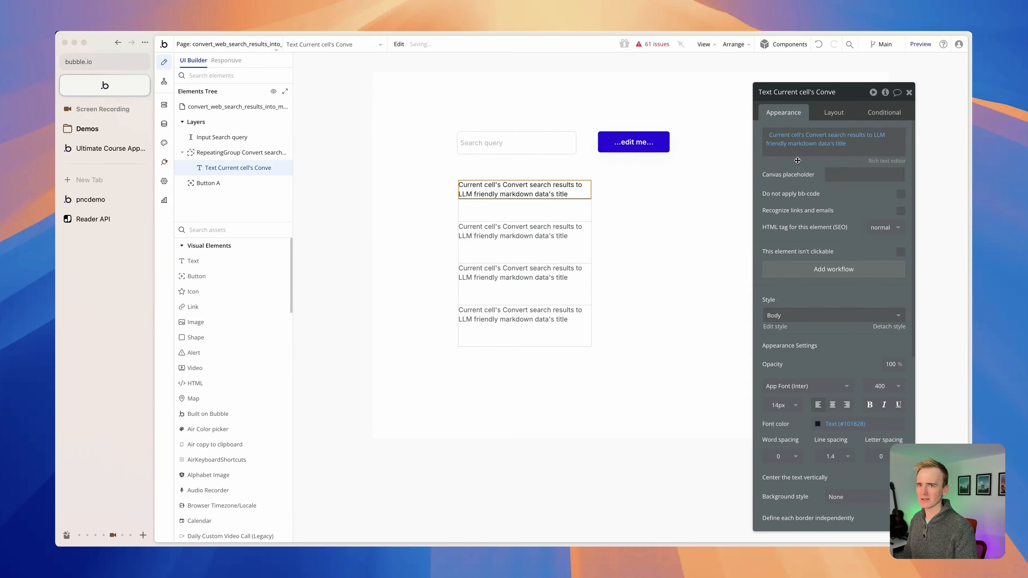
# Add a second Text element below the title in the cell, showing the current cell's markdown data content
pyautogui.moveTo(190, 261); pyautogui.dragTo(537, 209)
pyautogui.click(933, 134)
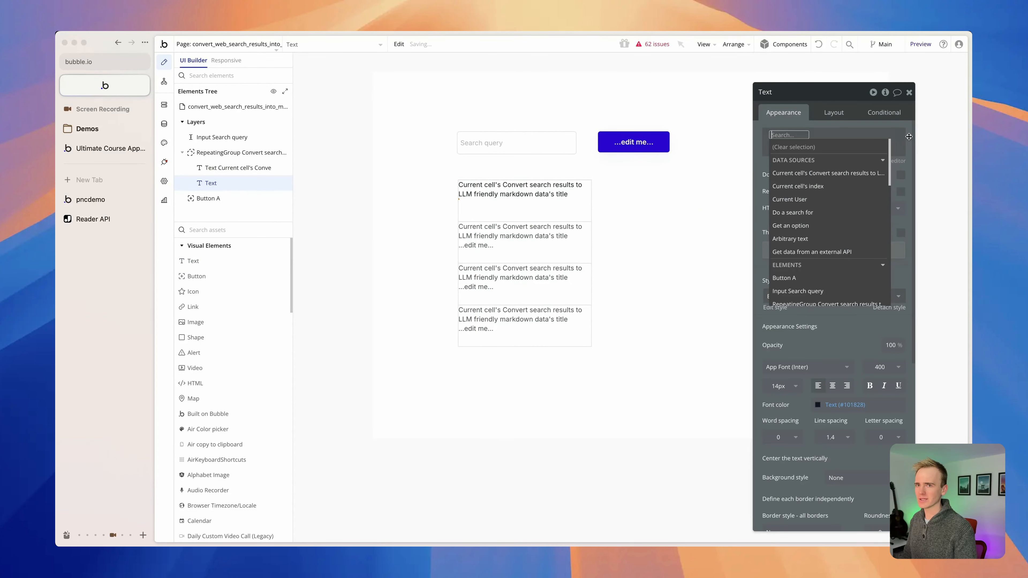
pyautogui.click(856, 177)
pyautogui.click(864, 211)
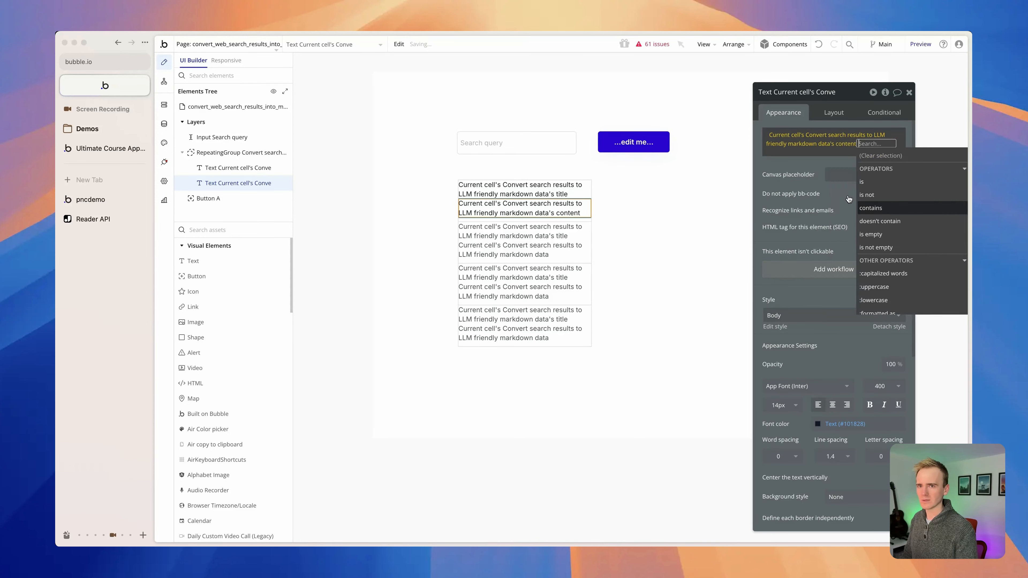
pyautogui.press('Escape')
# Widen the repeating group to nearly the page's right edge and make the title text bold
pyautogui.click(503, 261)
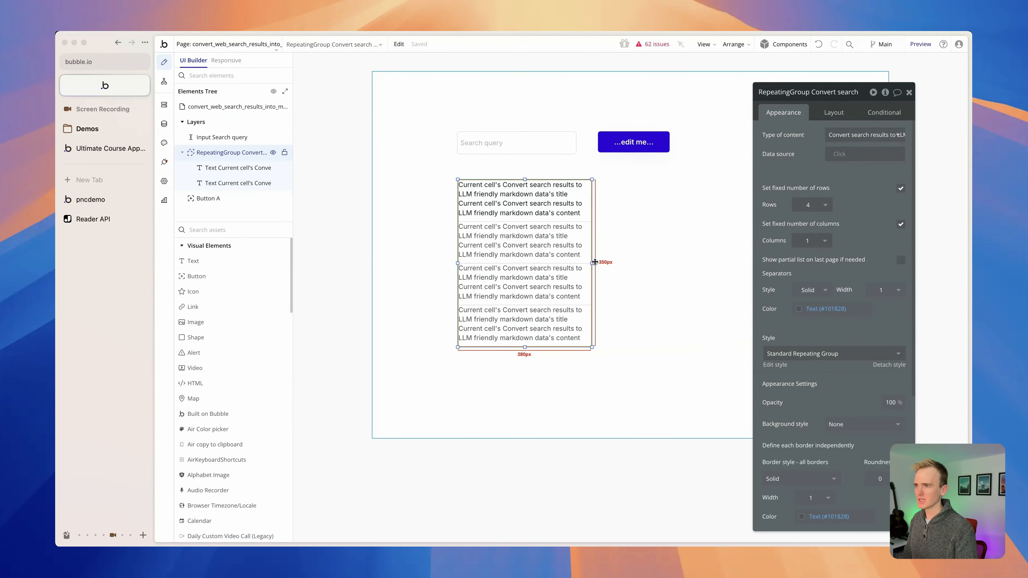
pyautogui.moveTo(592, 262); pyautogui.dragTo(753, 263)
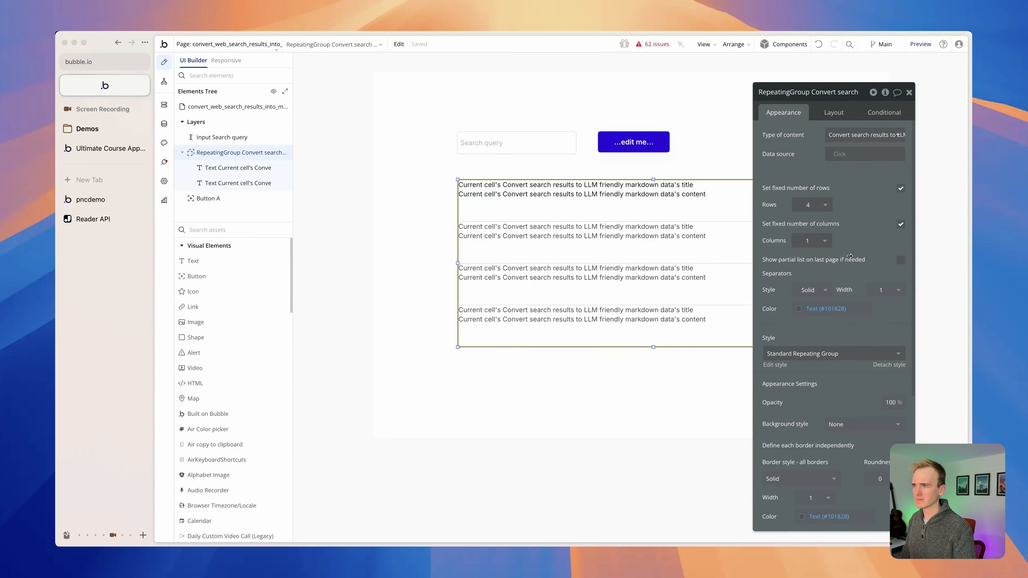
pyautogui.click(542, 268)
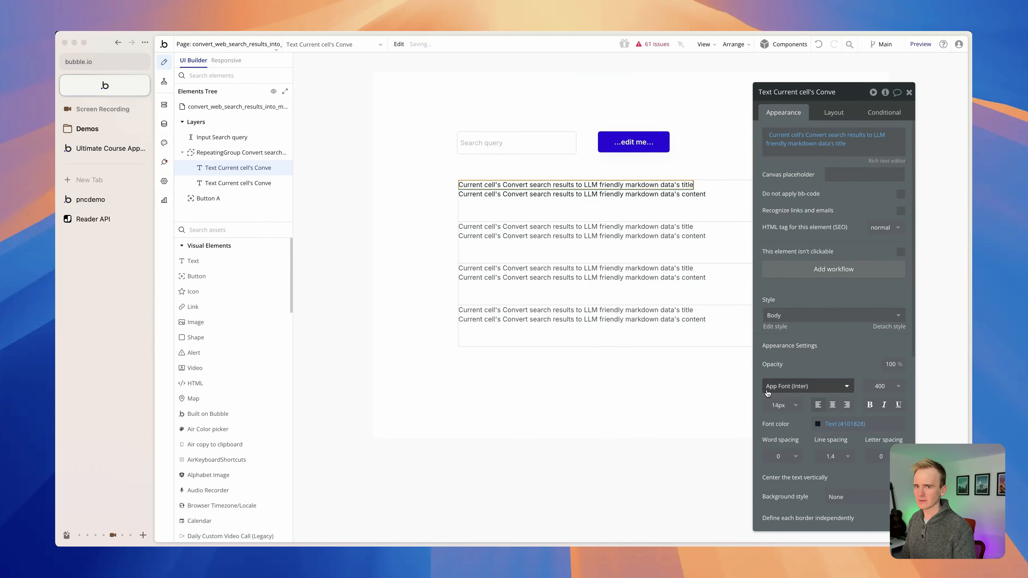
pyautogui.click(870, 405)
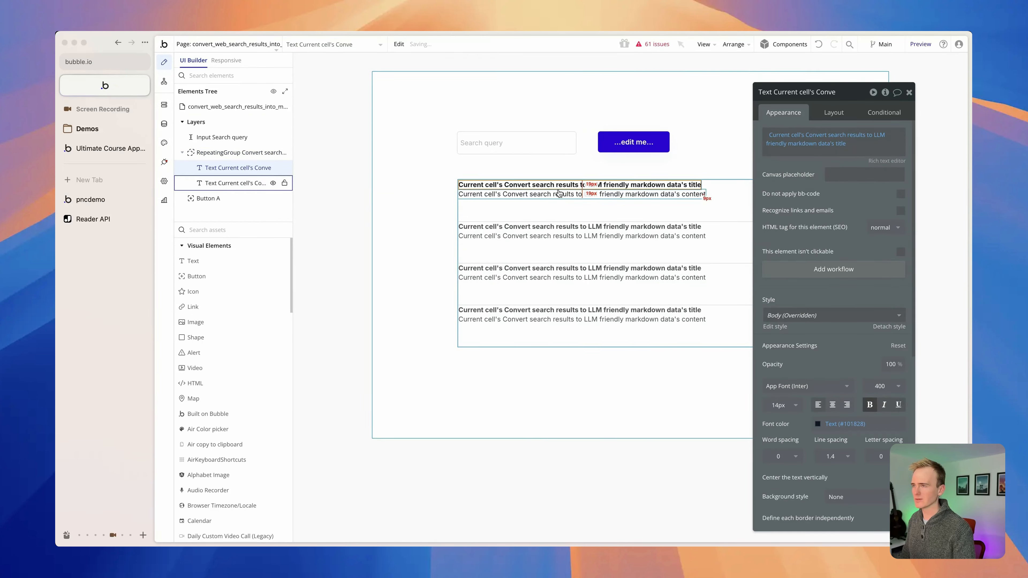
pyautogui.click(539, 170)
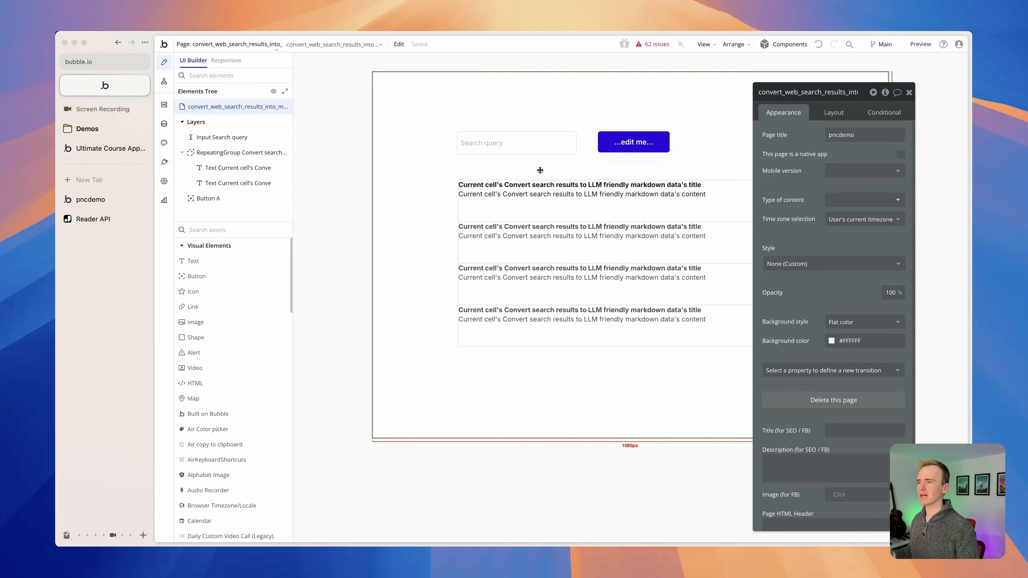
# Label the button Get search results
pyautogui.click(620, 147)
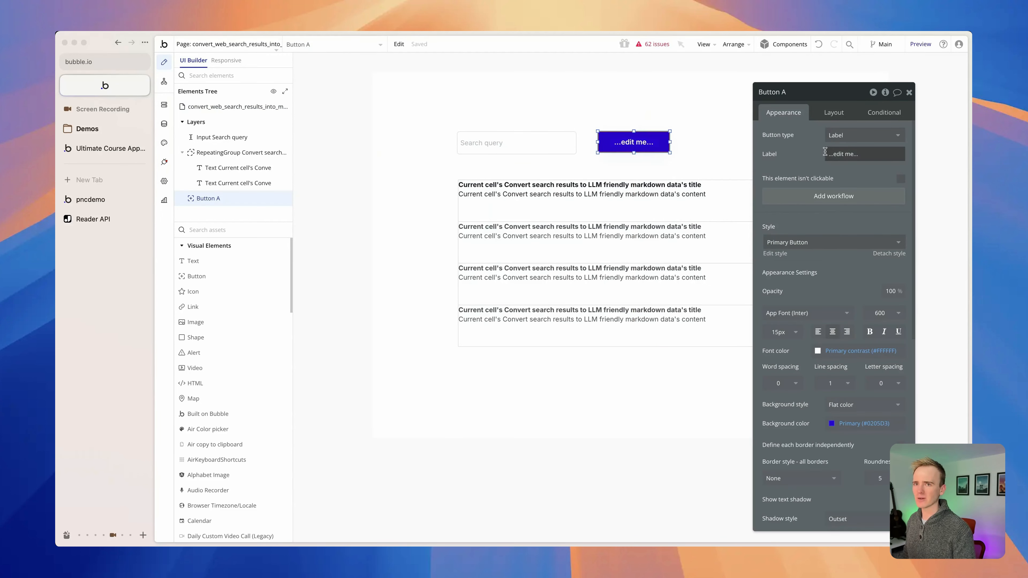
pyautogui.tripleClick(839, 154)
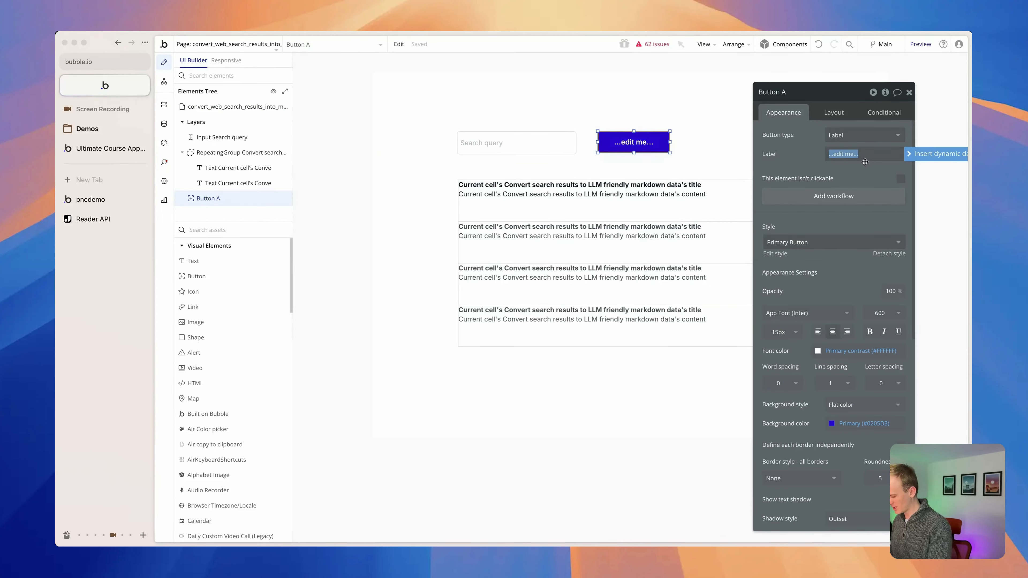
pyautogui.write('Get search results')
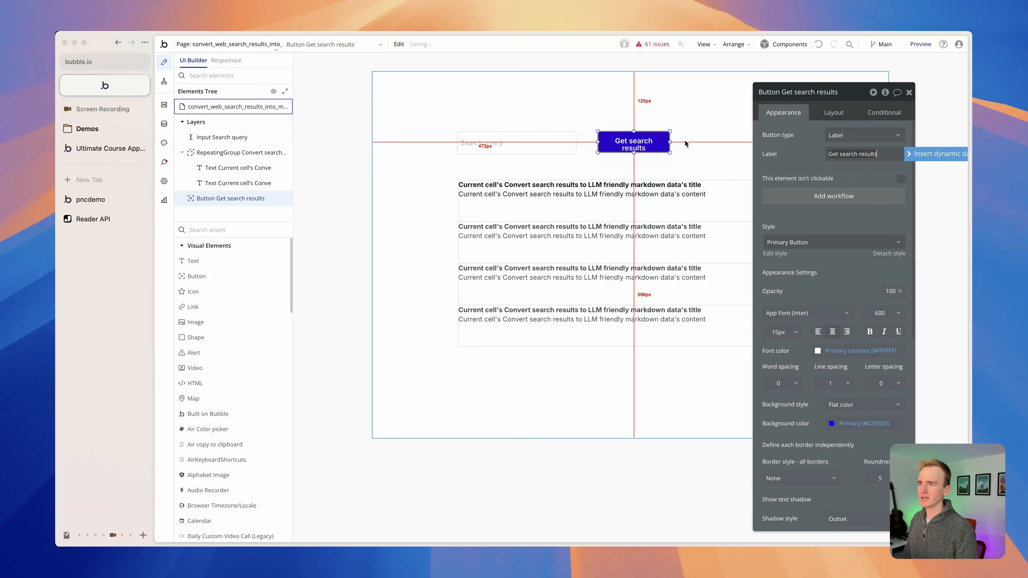
# Set the Search query input so that it should not be empty
pyautogui.click(528, 143)
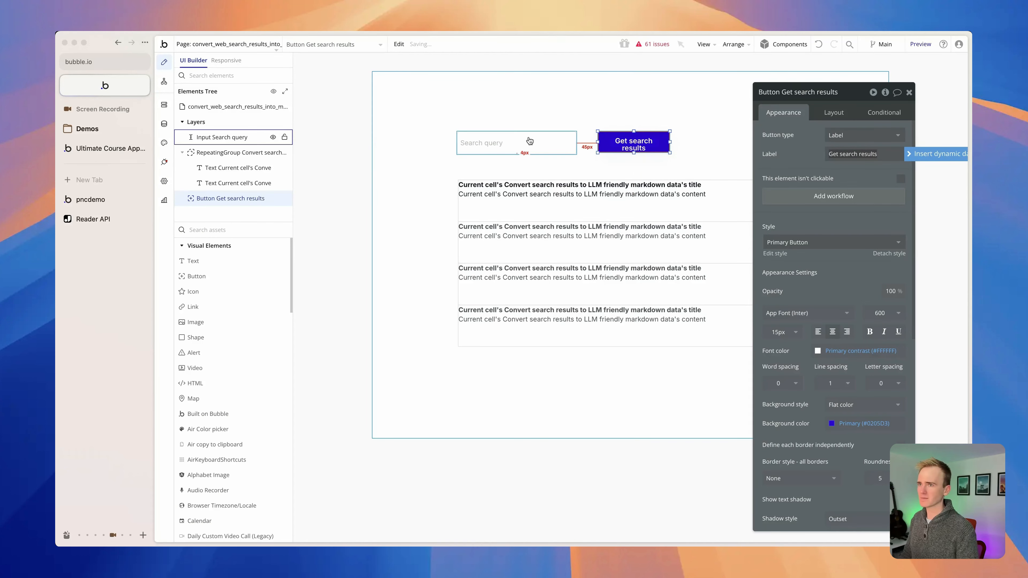
pyautogui.click(900, 242)
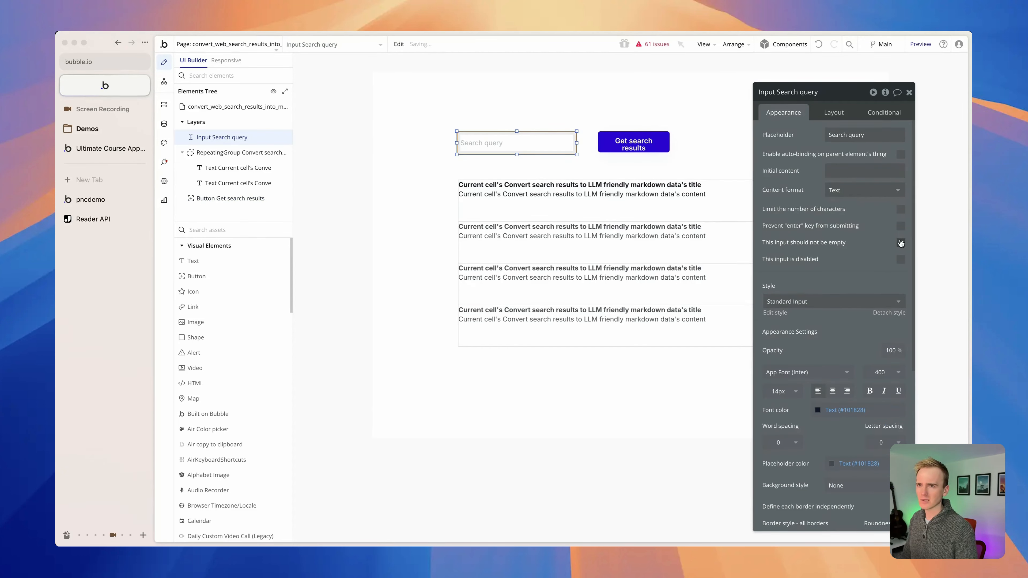